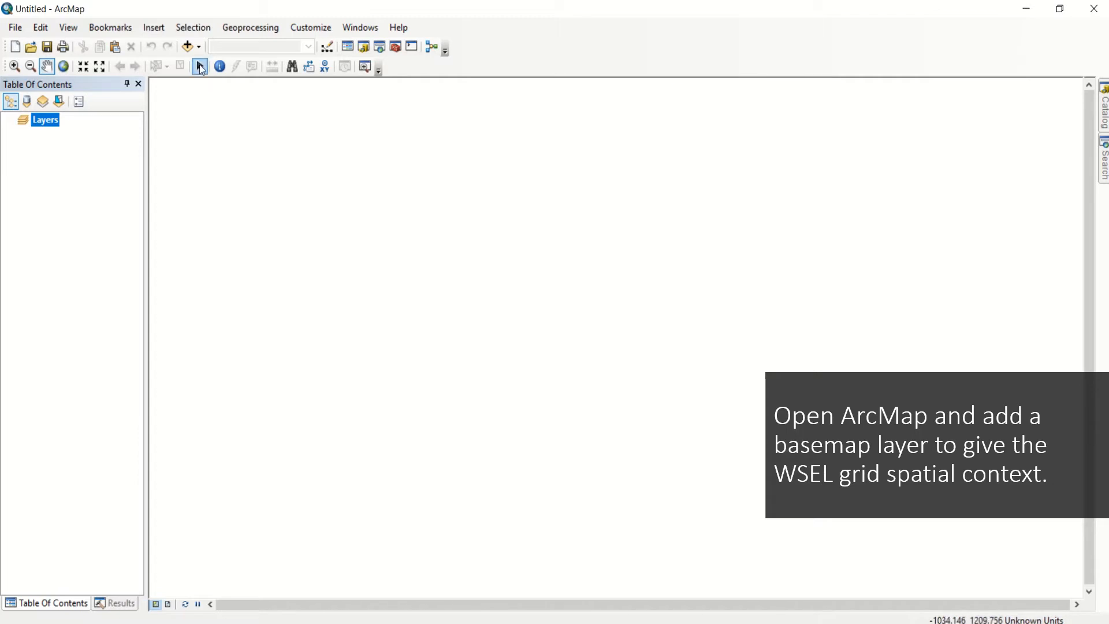
Step: Add a World Street Map basemap to the empty map
click(199, 48)
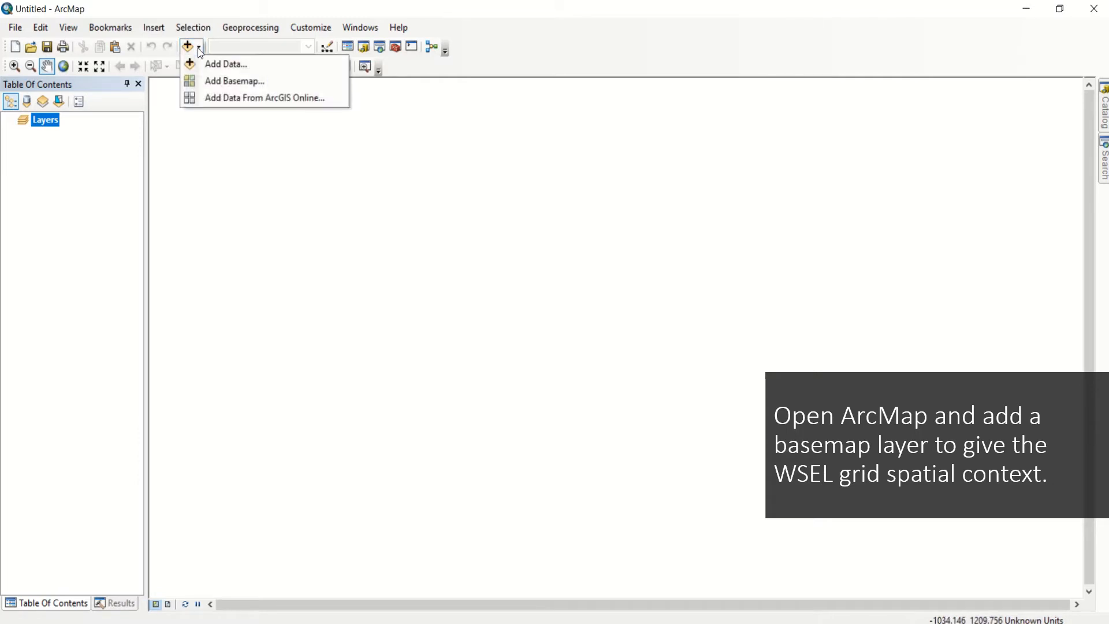
click(212, 81)
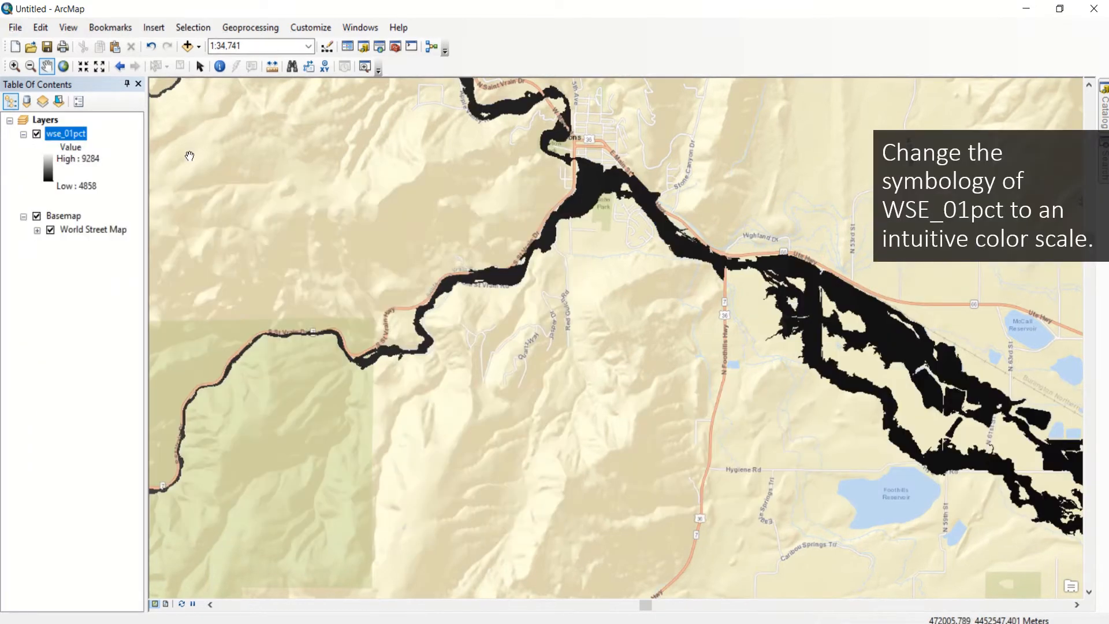
Step: Symbolize the wse_01pct raster with the stretched red-yellow-green-blue color ramp and invert it
right_click(73, 138)
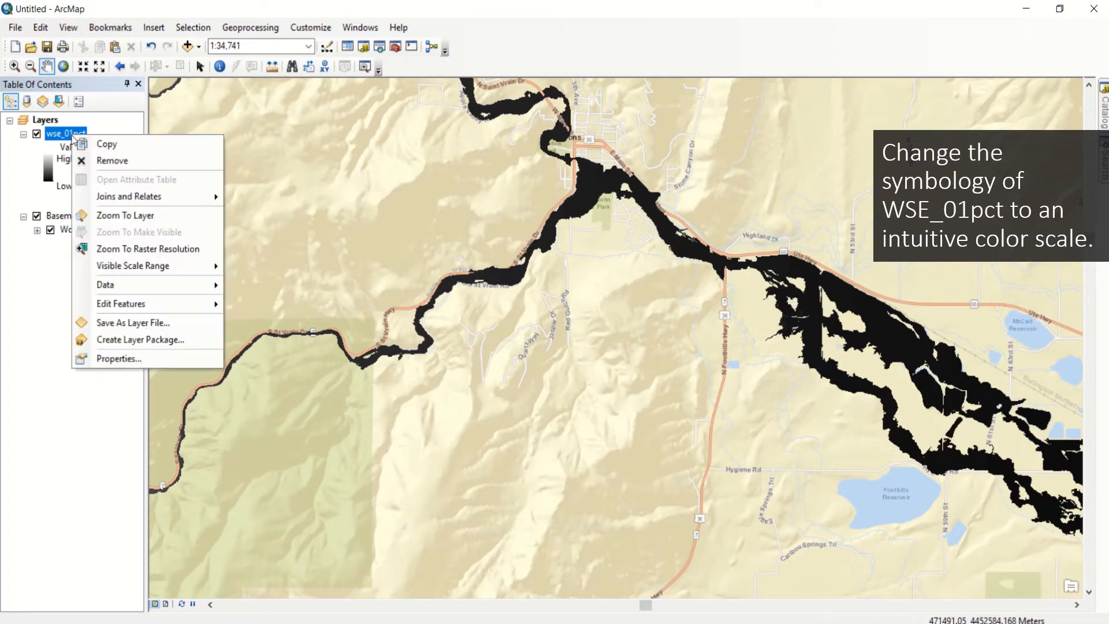
click(126, 359)
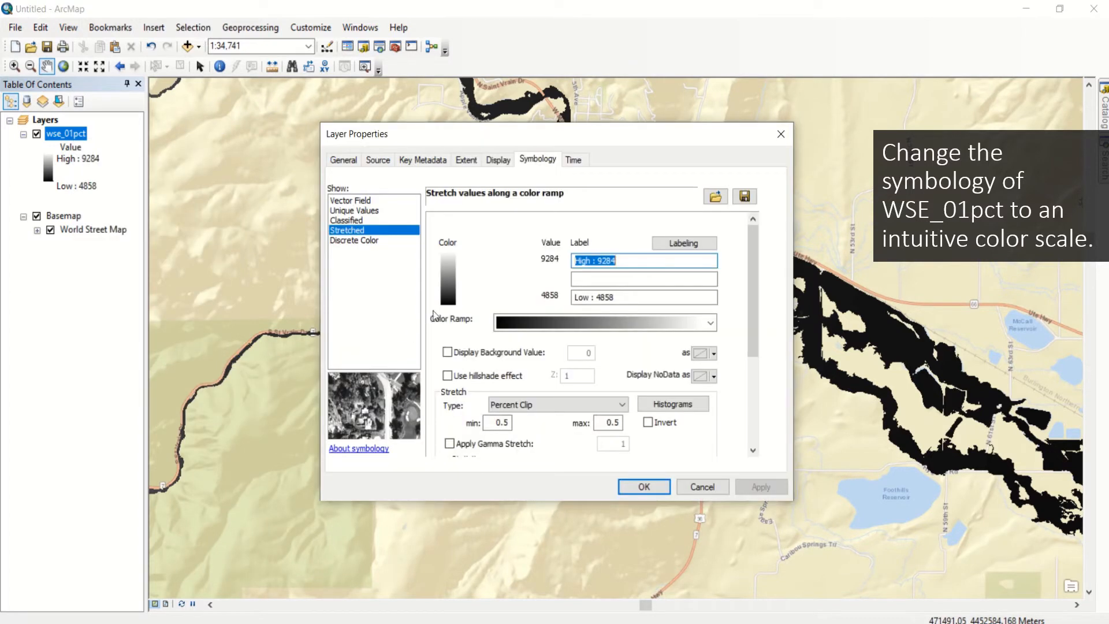
click(706, 322)
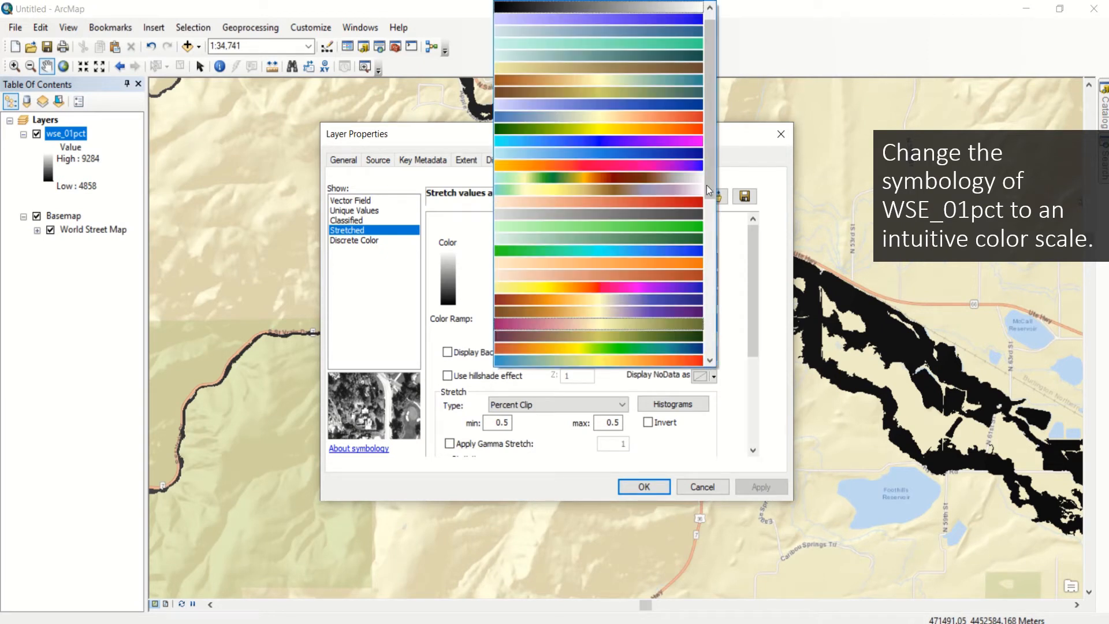
drag(708, 131, 722, 221)
click(687, 151)
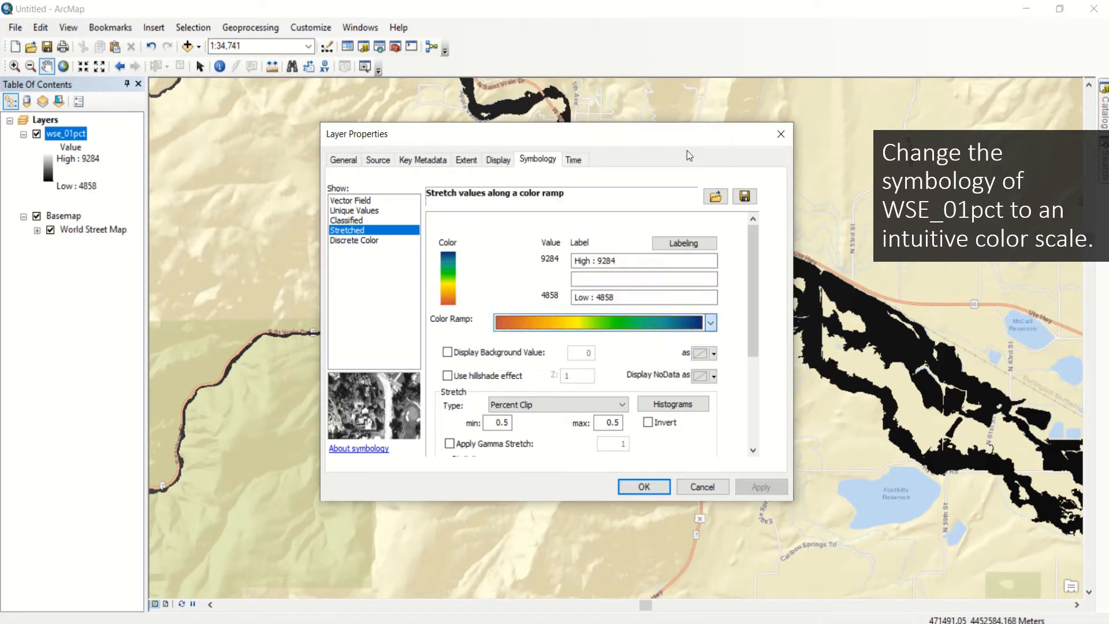
click(648, 422)
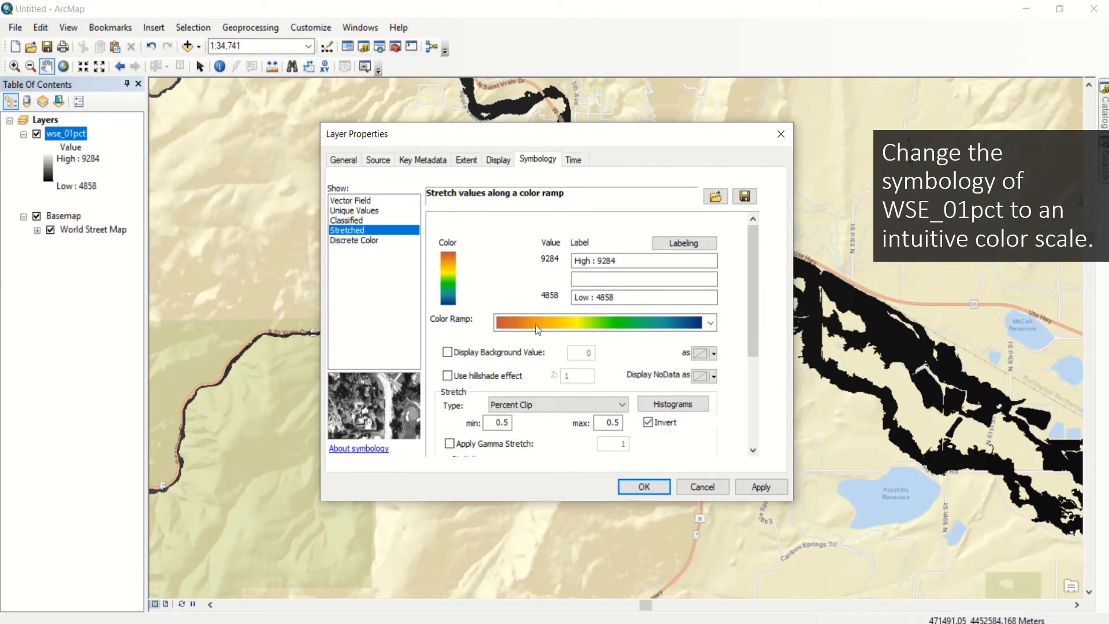
Step: Change the transparency of the wse_01pct layer and accept its layer properties
click(498, 160)
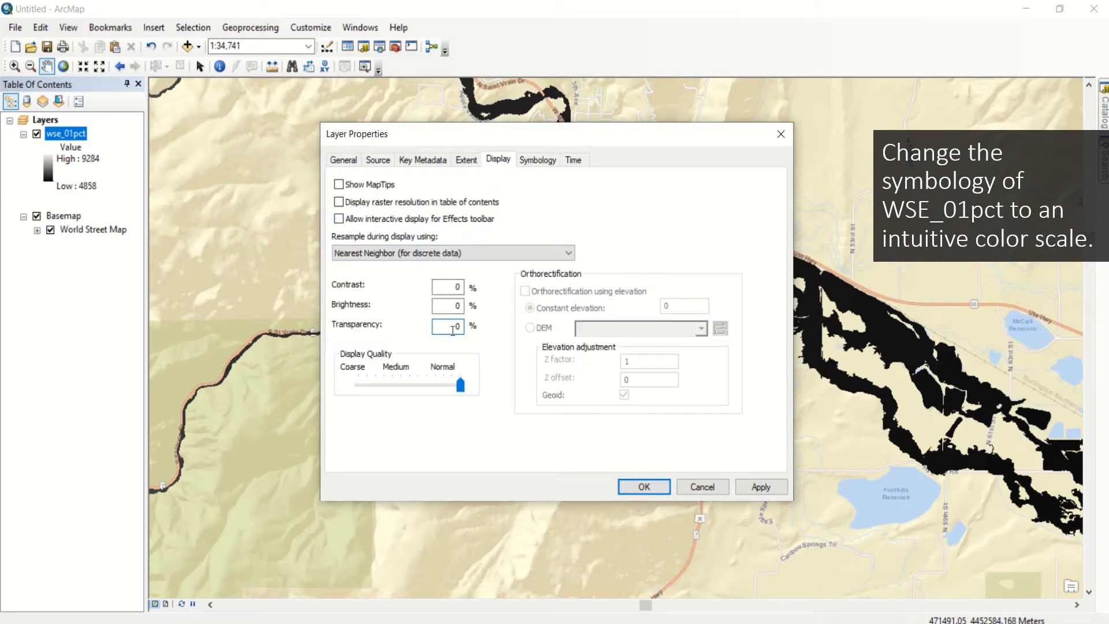
text(2)
click(644, 486)
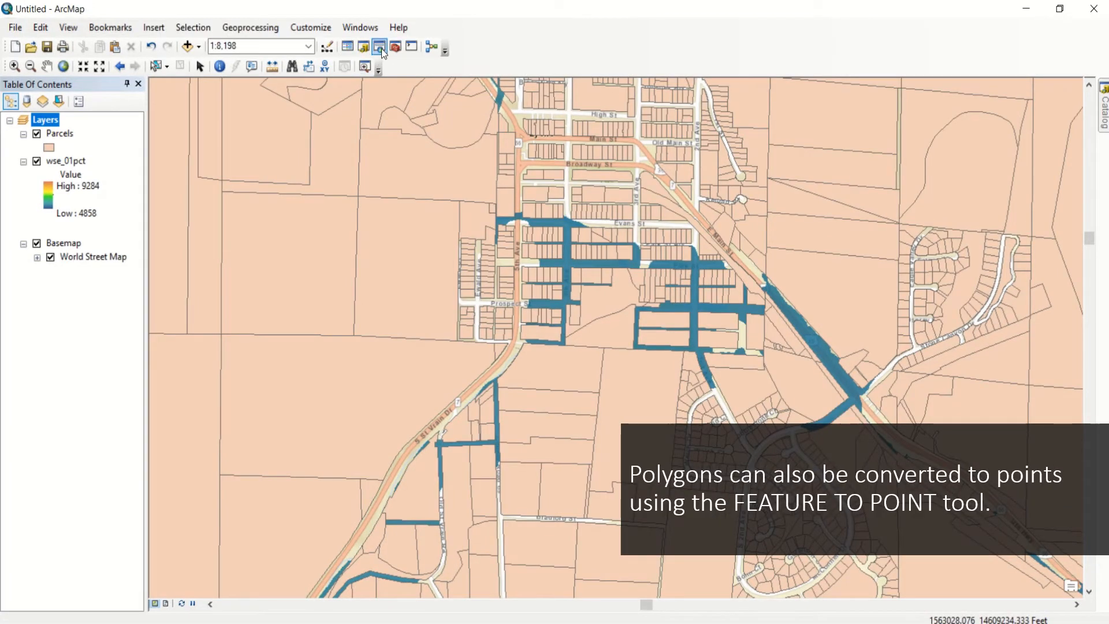
Step: Search for "feature to point" and open the Feature To Point (Data Management) tool
click(382, 48)
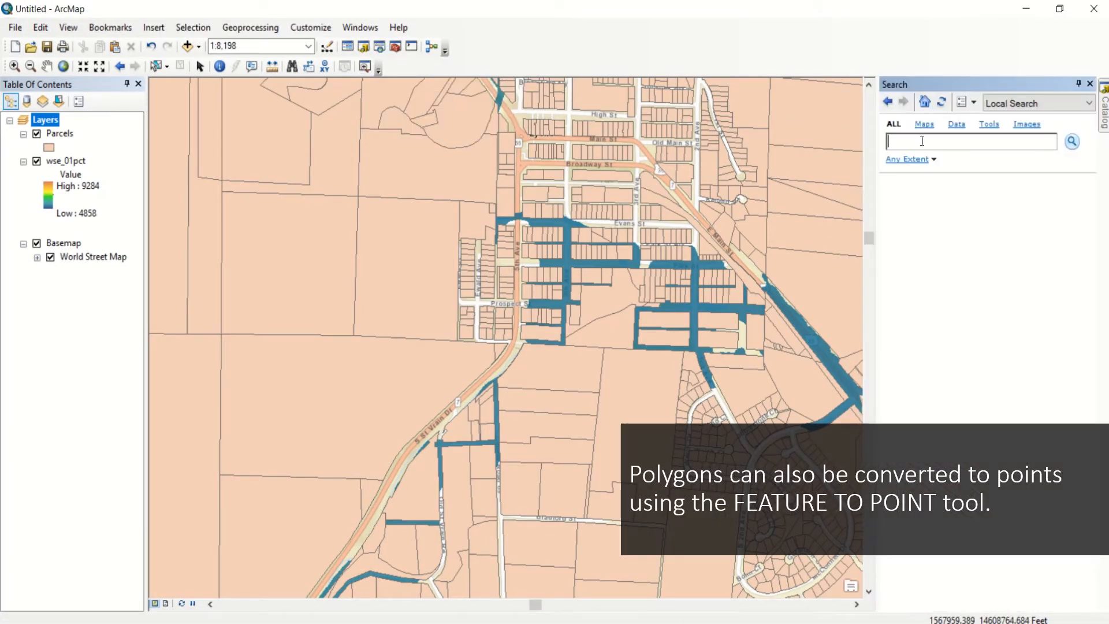
text(feature to point)
click(1071, 142)
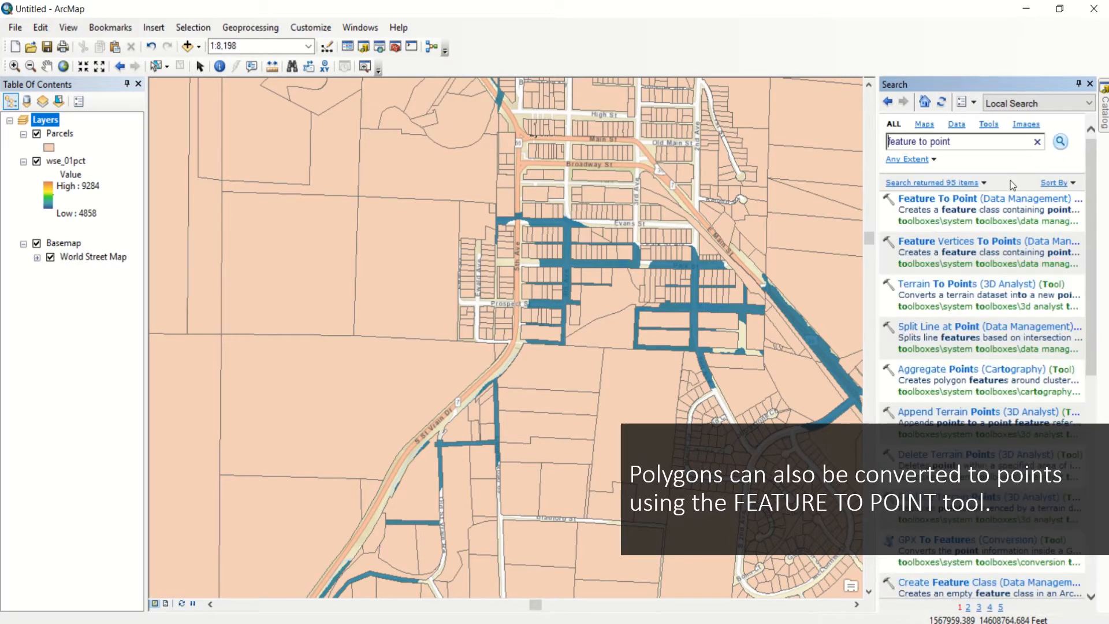
click(973, 204)
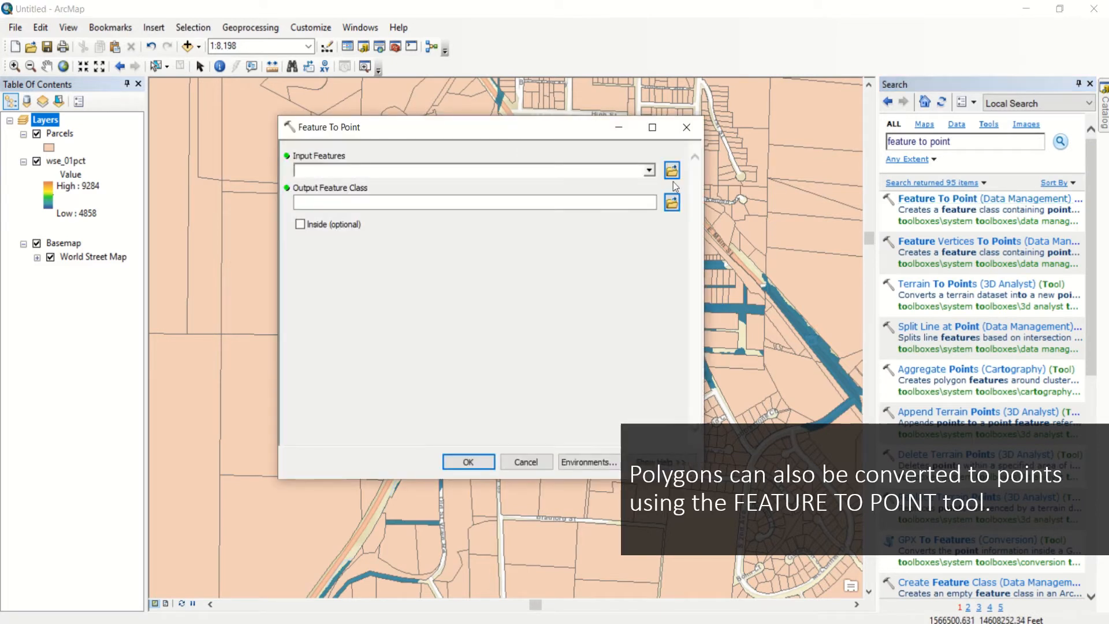
Step: Convert the Parcels layer to points inside the polygons, saving the output as Parcel_Points in NewFolder
click(649, 170)
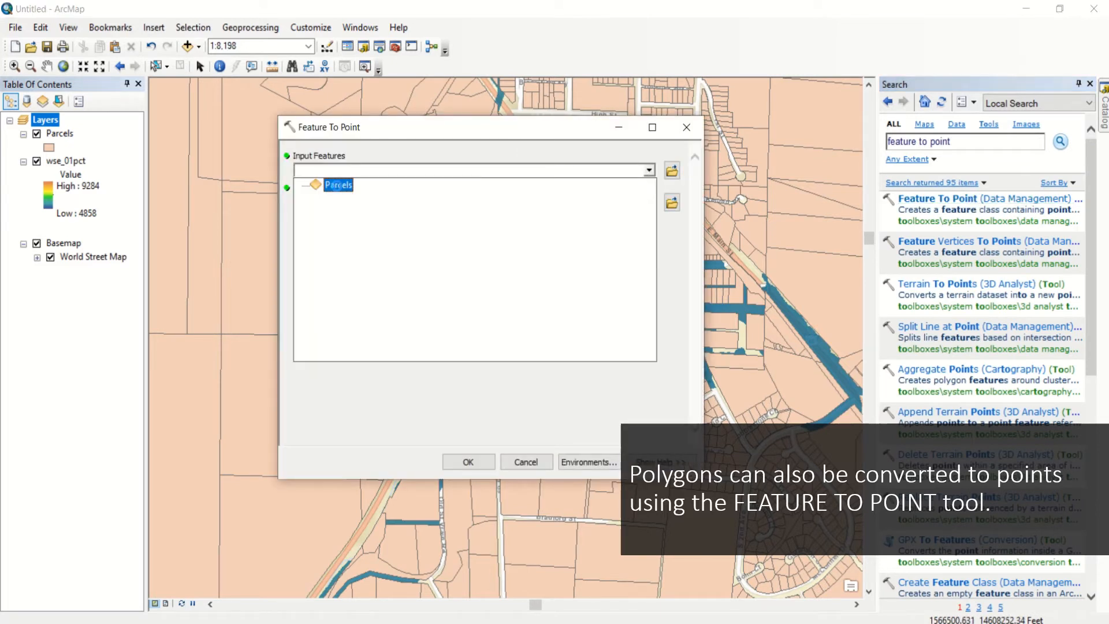
click(338, 184)
click(671, 203)
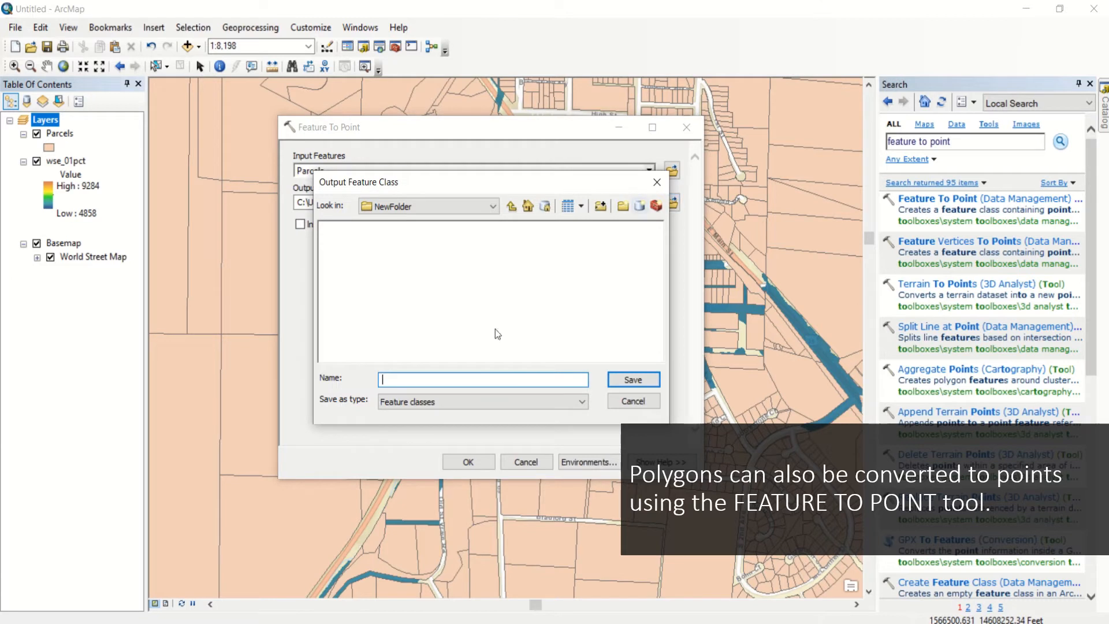
text(Parcel_Points)
click(635, 380)
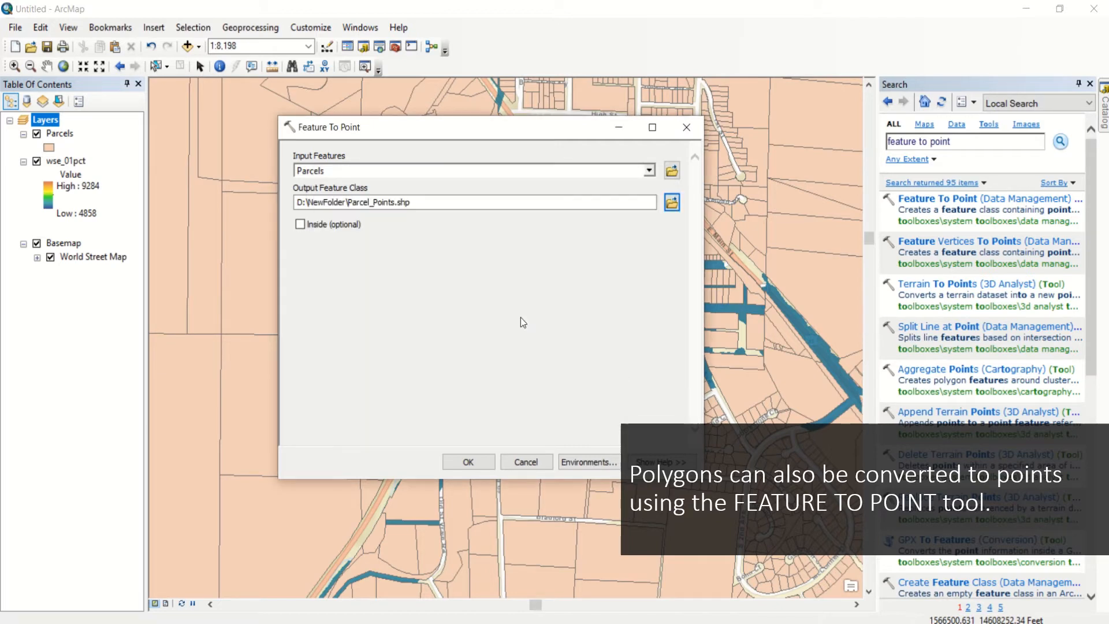
click(299, 224)
click(467, 462)
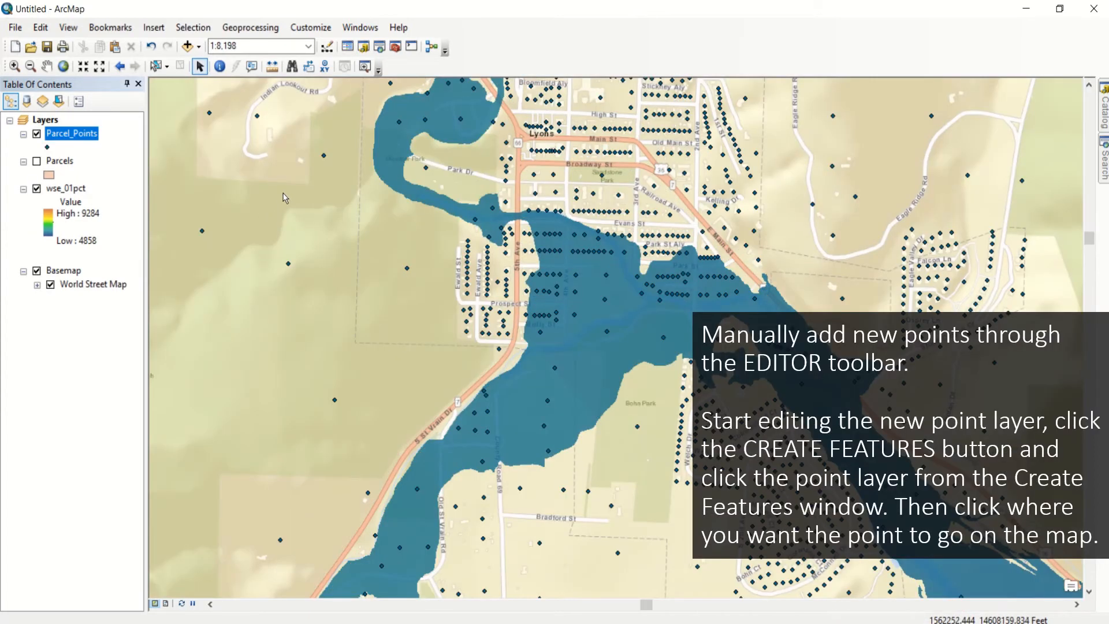
Step: Show the Editor tools and start an edit session on the Parcel_Points layer
right_click(505, 58)
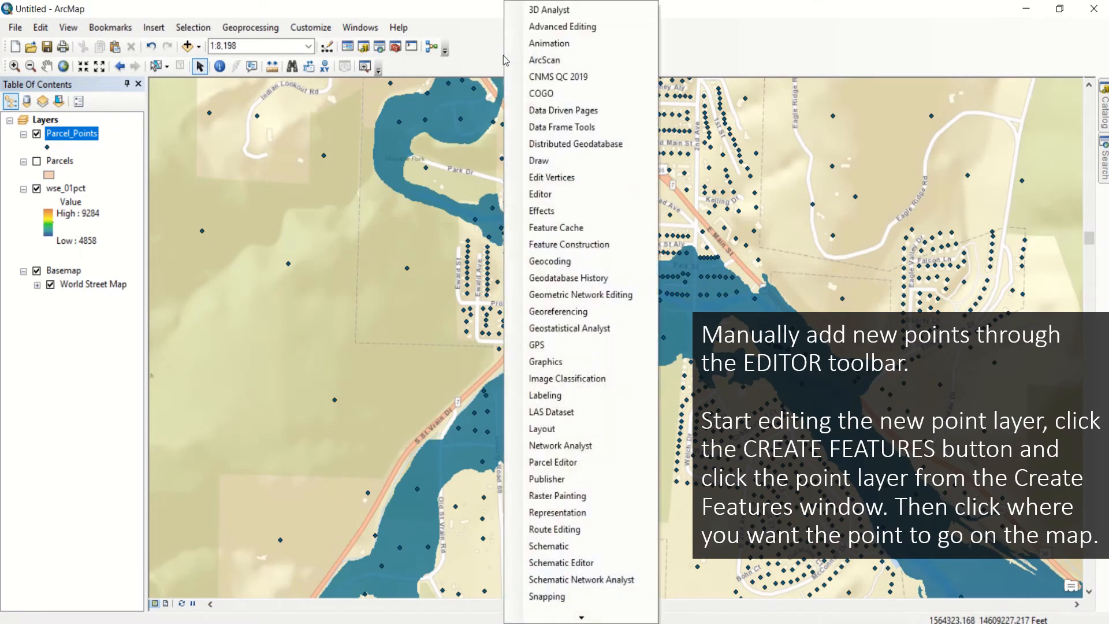
click(542, 194)
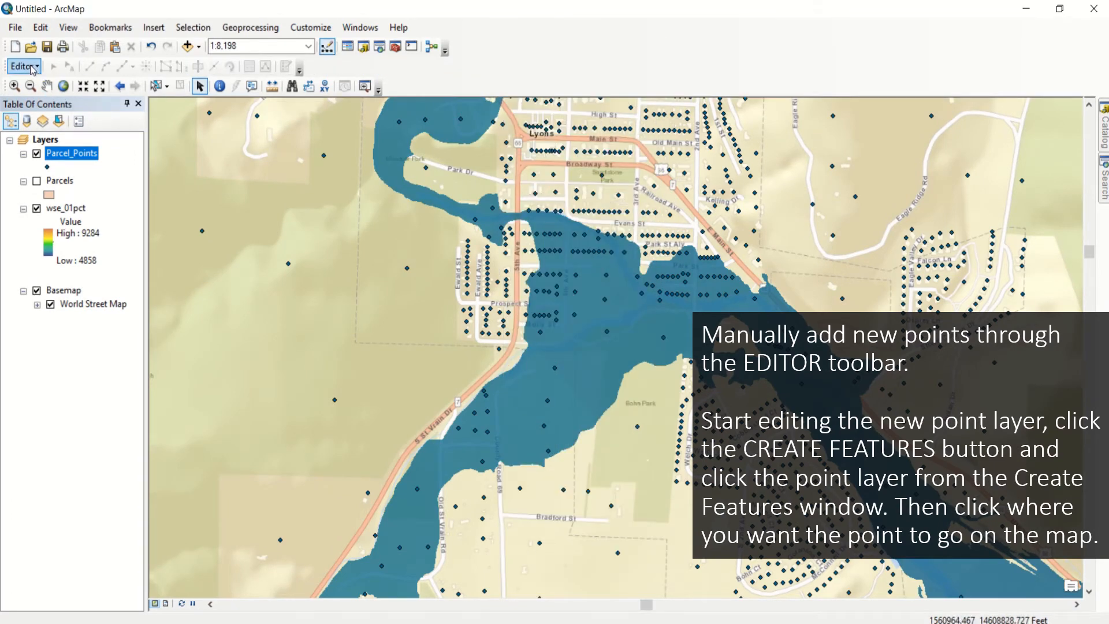
click(24, 66)
click(46, 82)
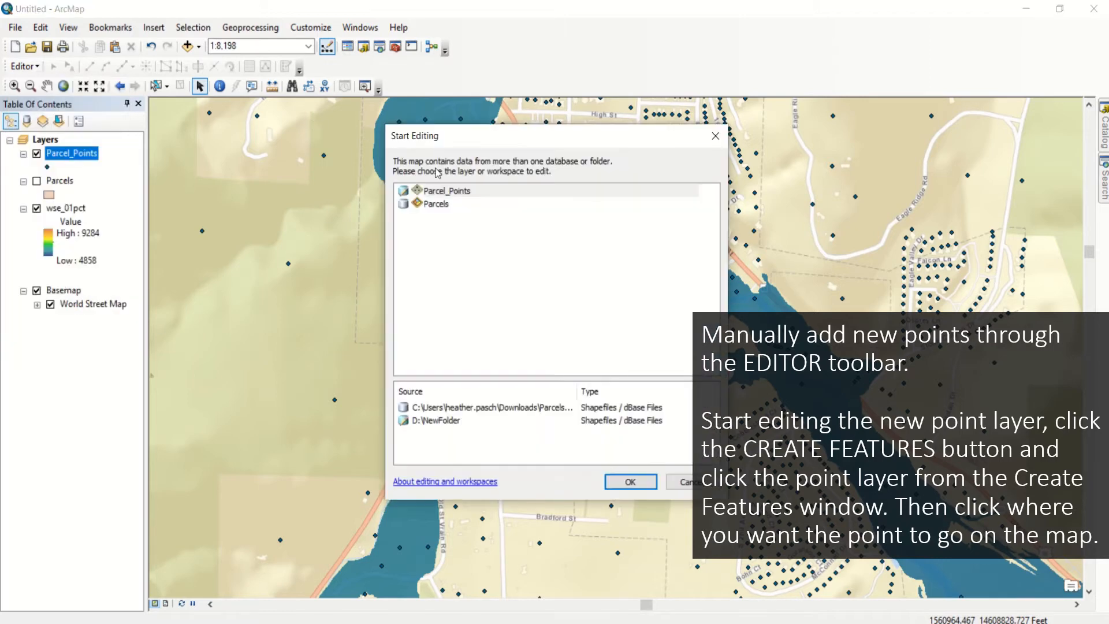
click(453, 191)
click(630, 481)
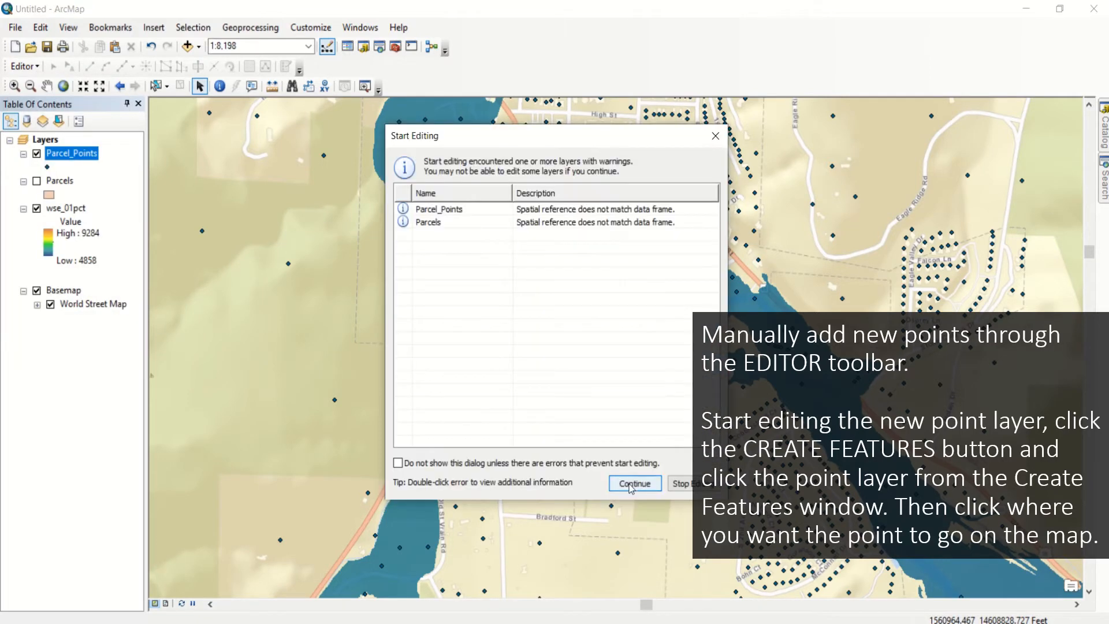
click(631, 486)
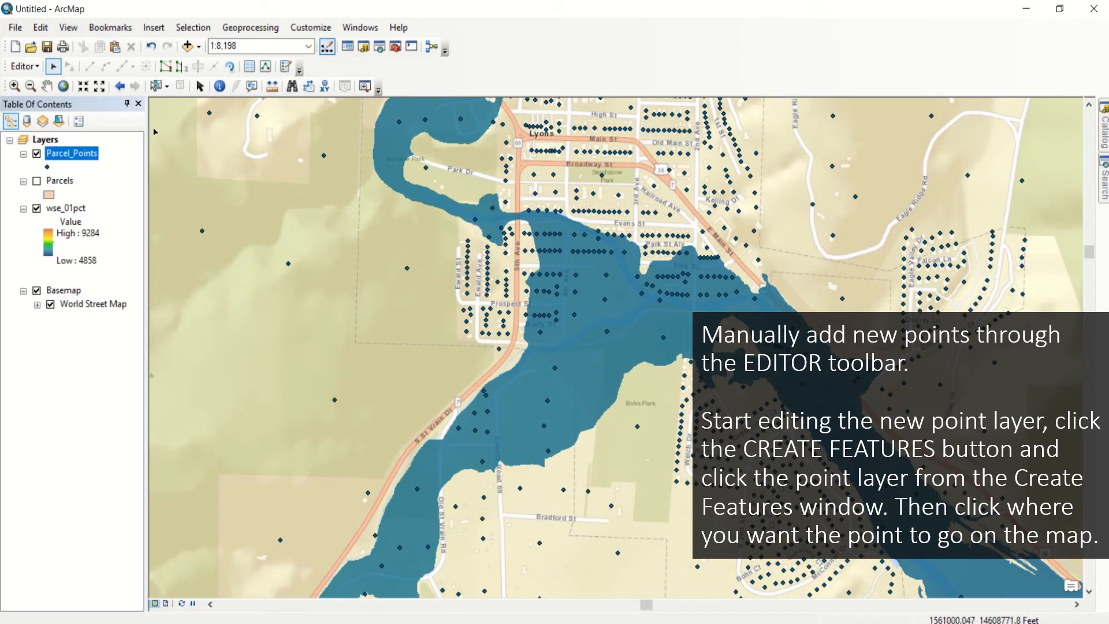
Step: Create two new Parcel_Points features in the flooded area west of Bohn Park and save the edits
click(287, 67)
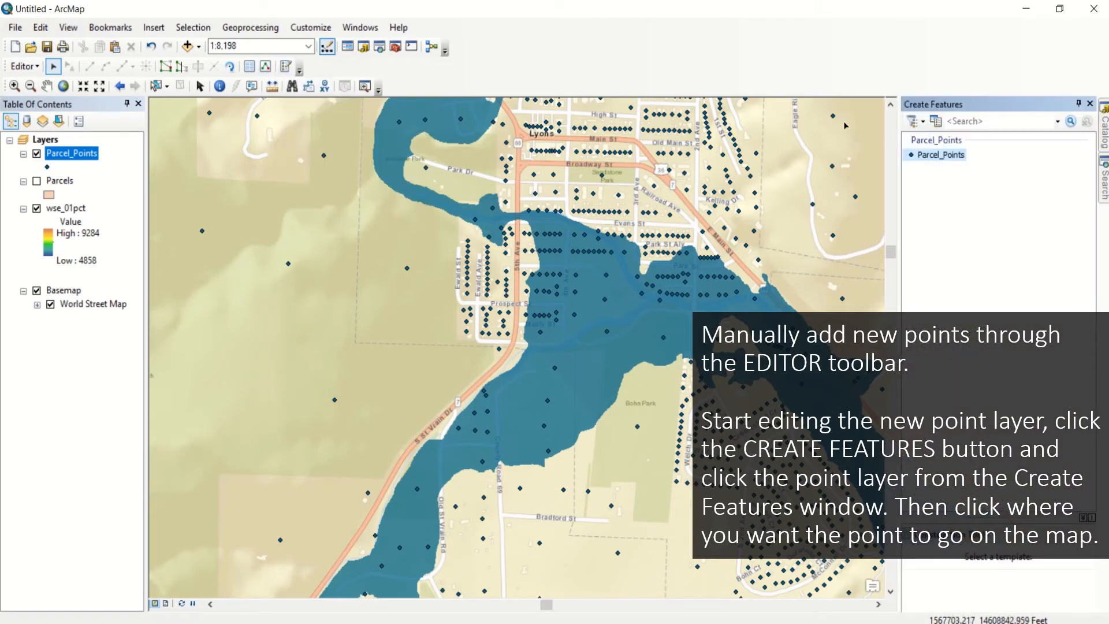
click(933, 157)
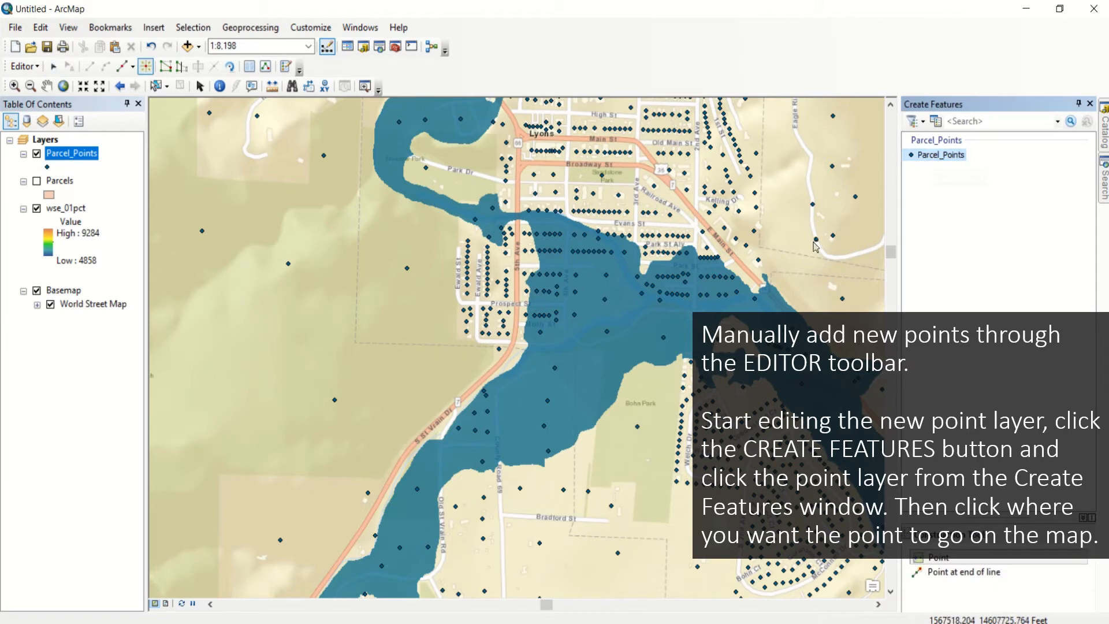
click(516, 402)
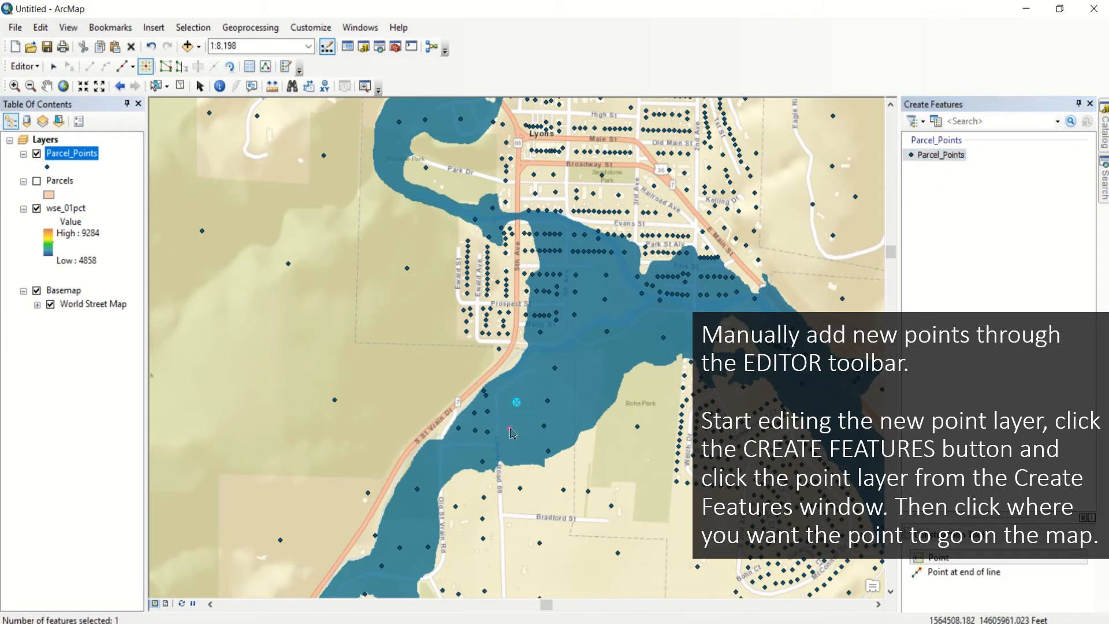
click(510, 429)
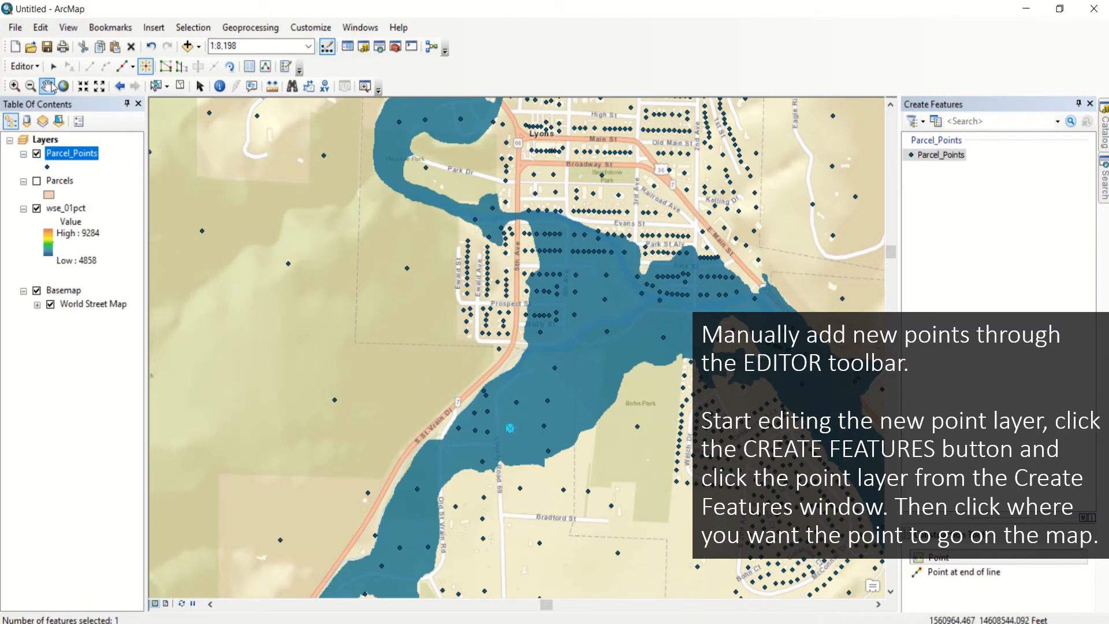
click(24, 66)
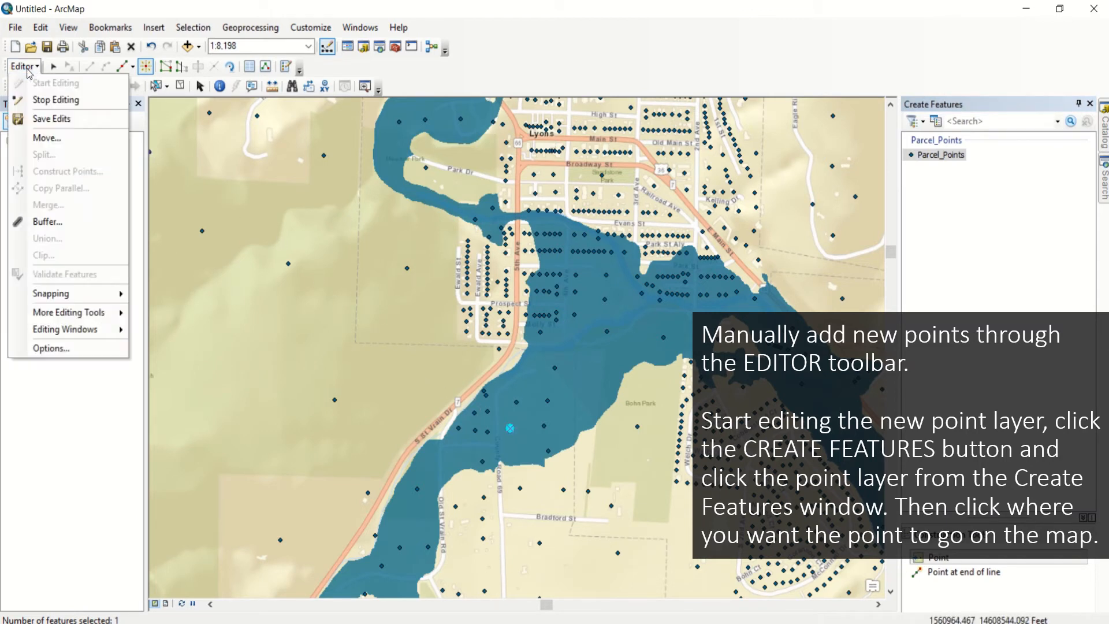
click(43, 118)
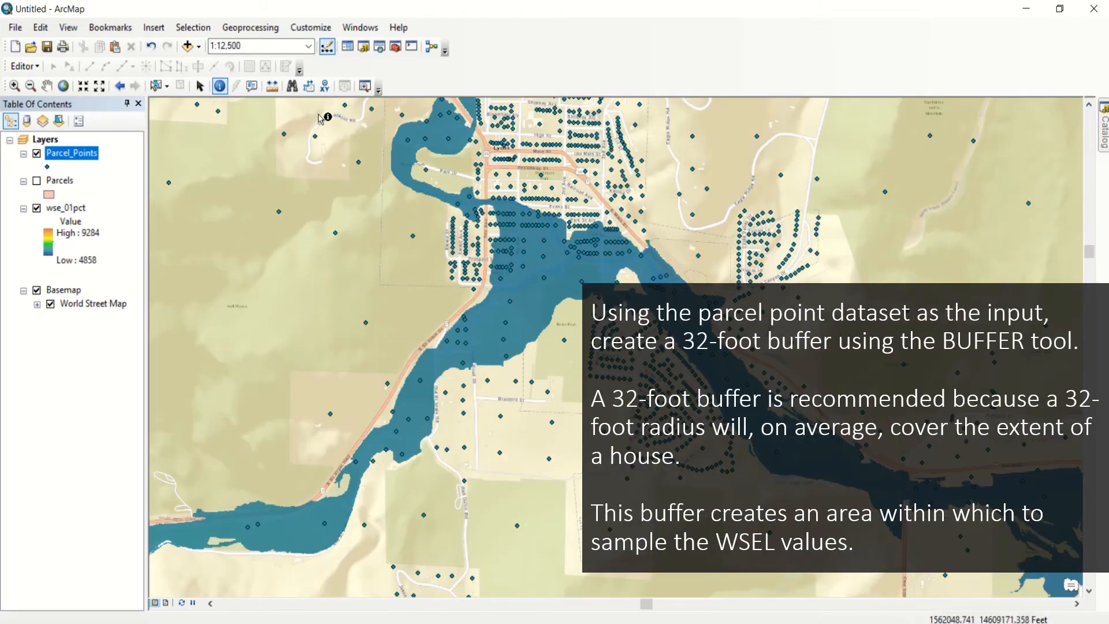
Step: Search for "buffer" and open the Buffer (Analysis) tool
click(381, 48)
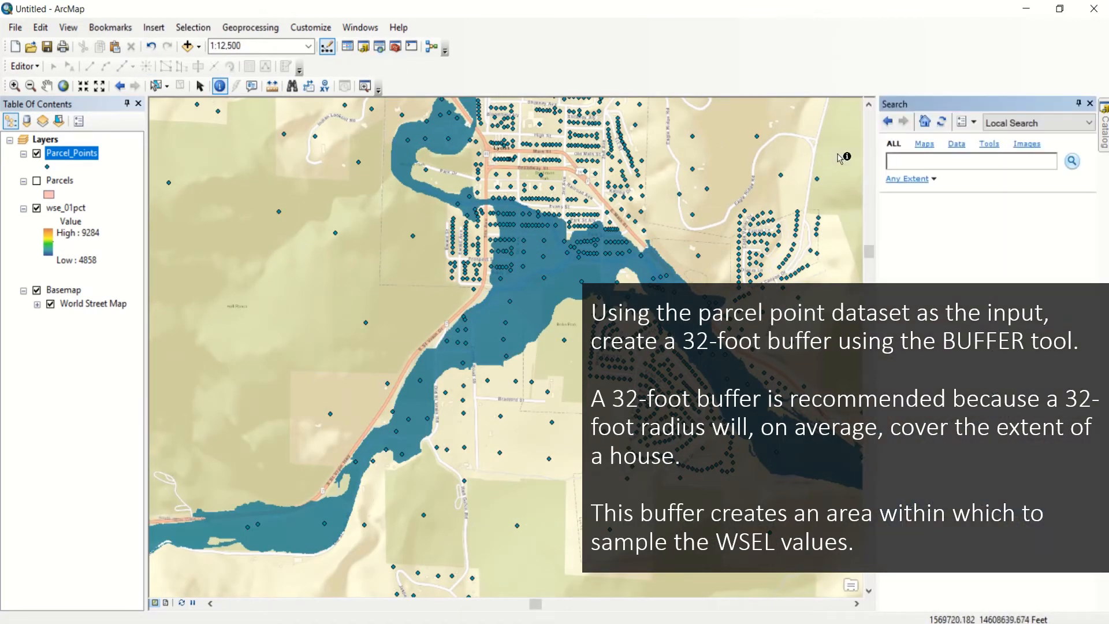
text(buffer)
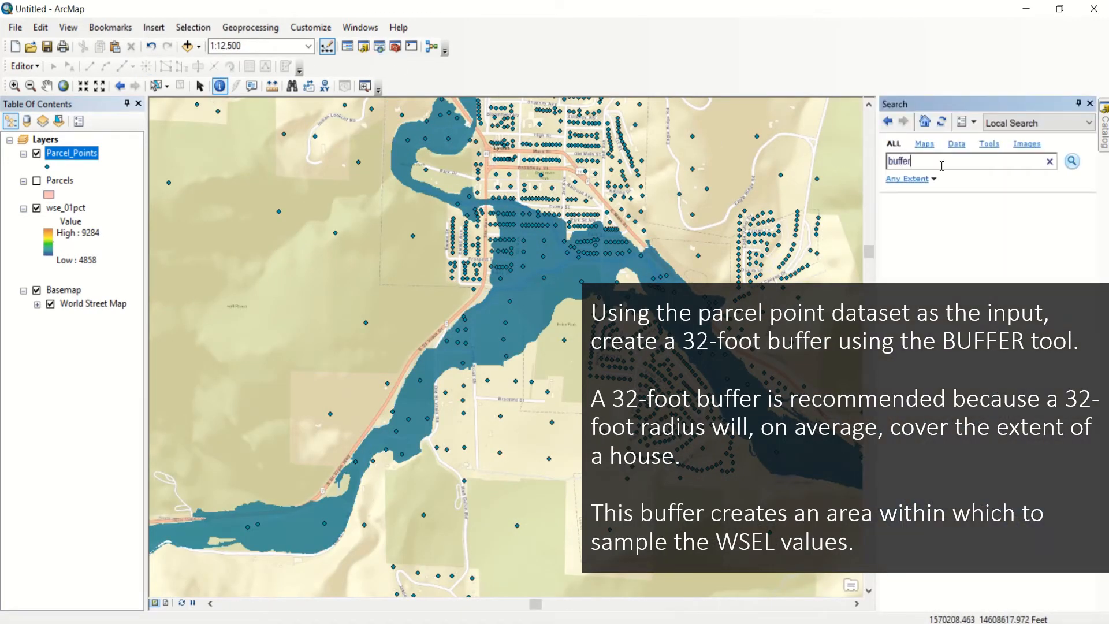
click(1072, 161)
click(922, 263)
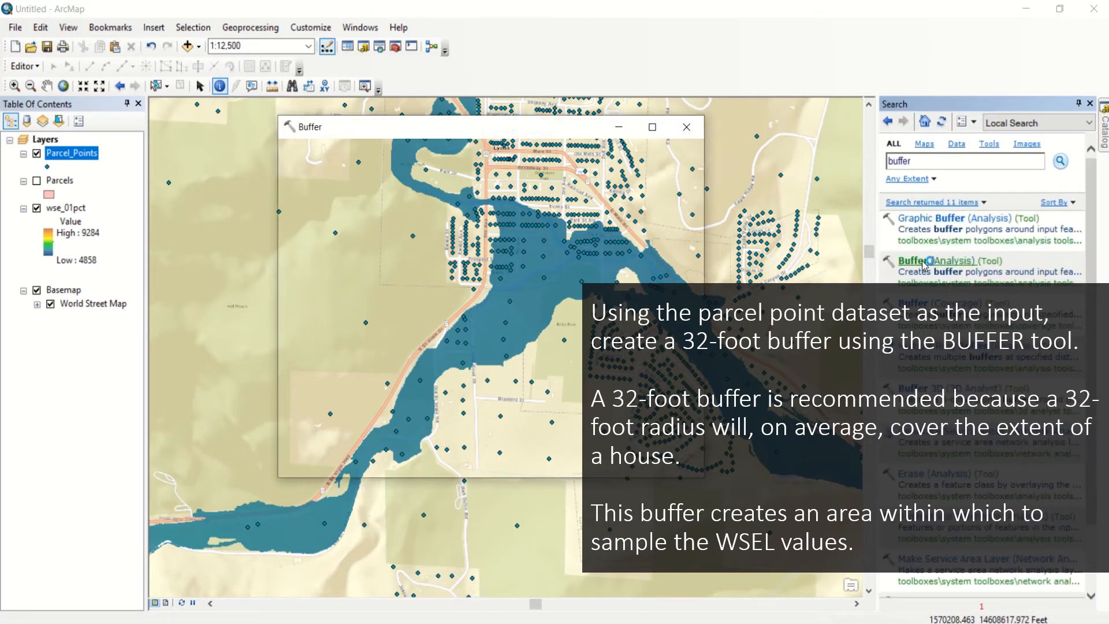
Step: Buffer the Parcel_Points layer by a linear distance of 32 feet, saving the output as Parcel_Points_Buffer in NewFolder
click(649, 170)
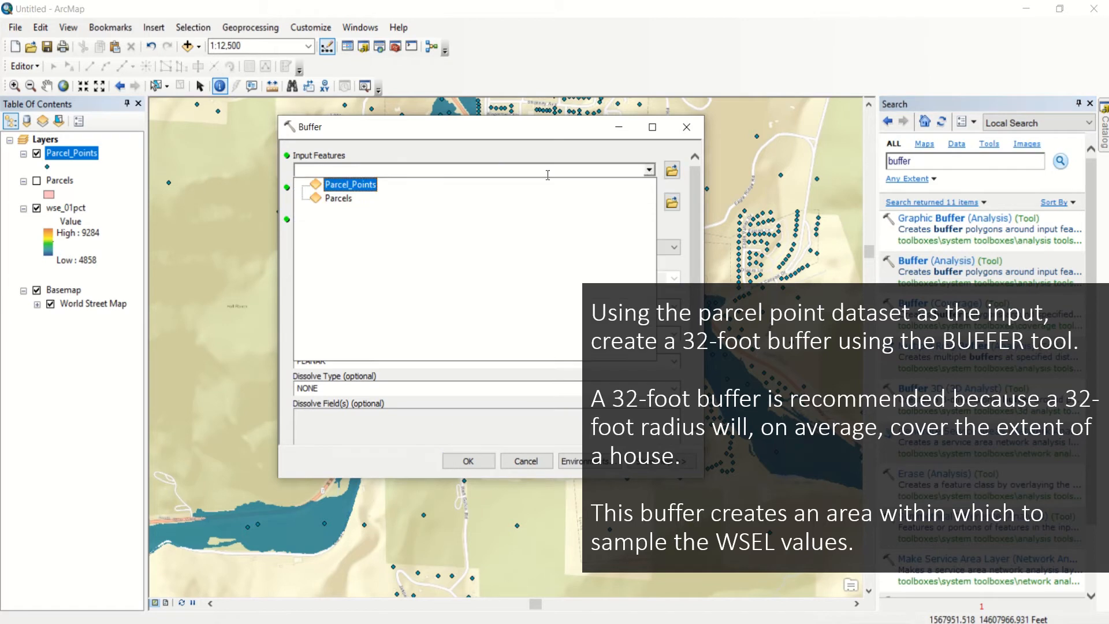
click(376, 185)
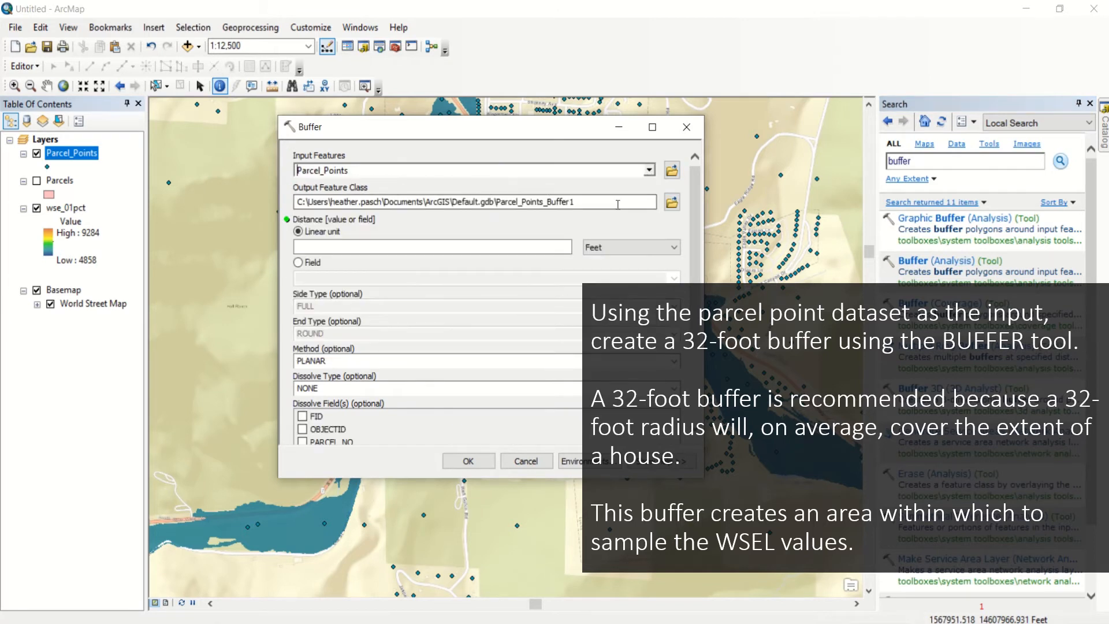
click(672, 203)
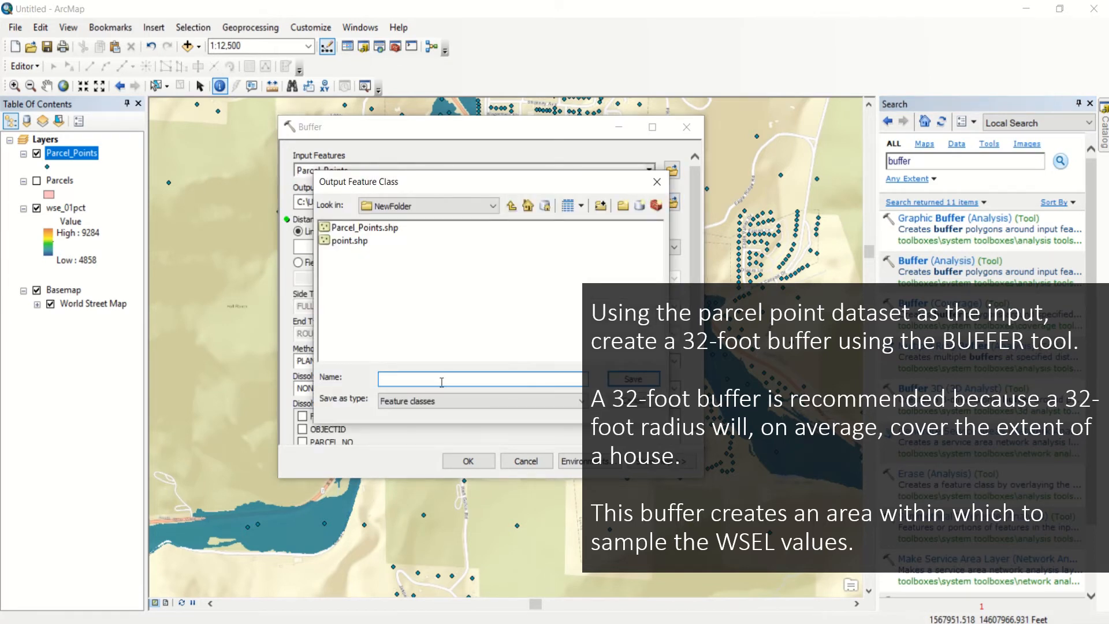
text(Parcel_Points_Buffer)
click(633, 379)
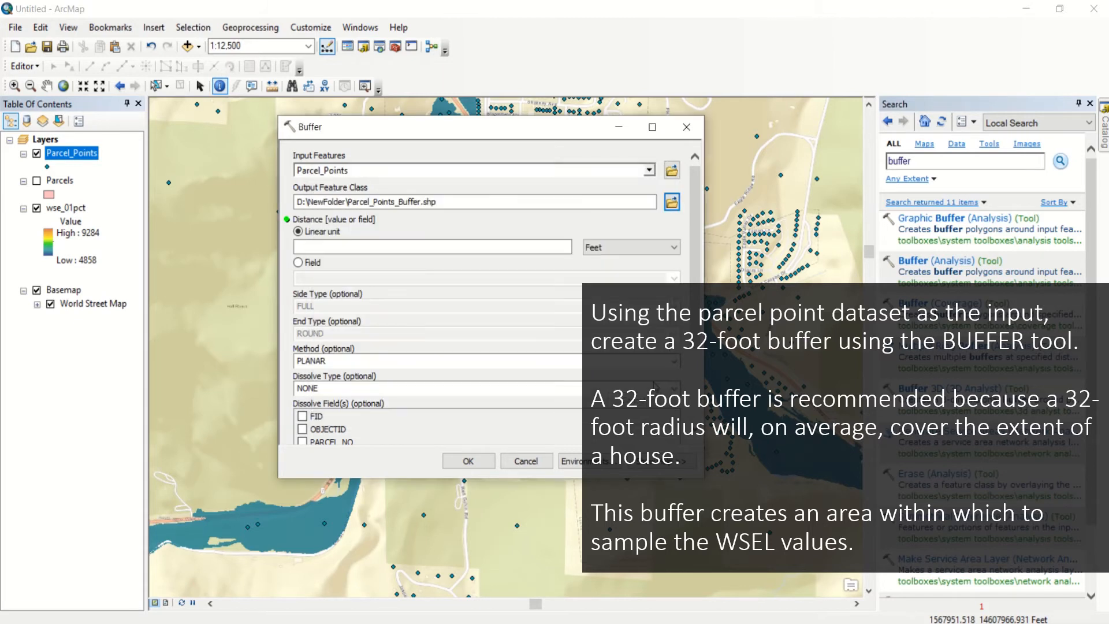
click(560, 248)
text(32)
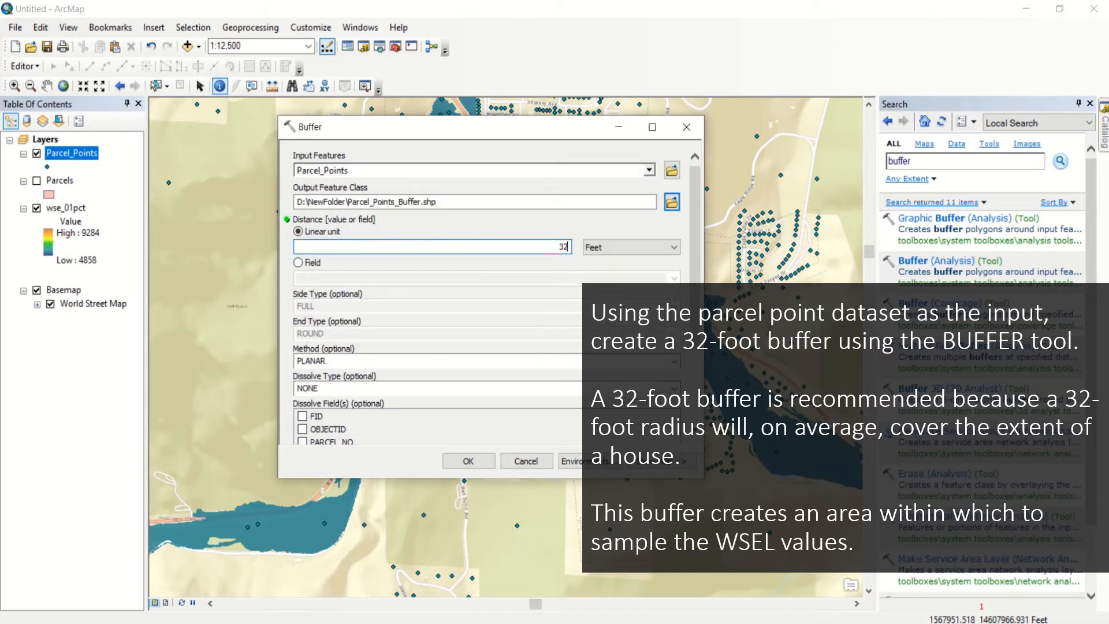
click(467, 461)
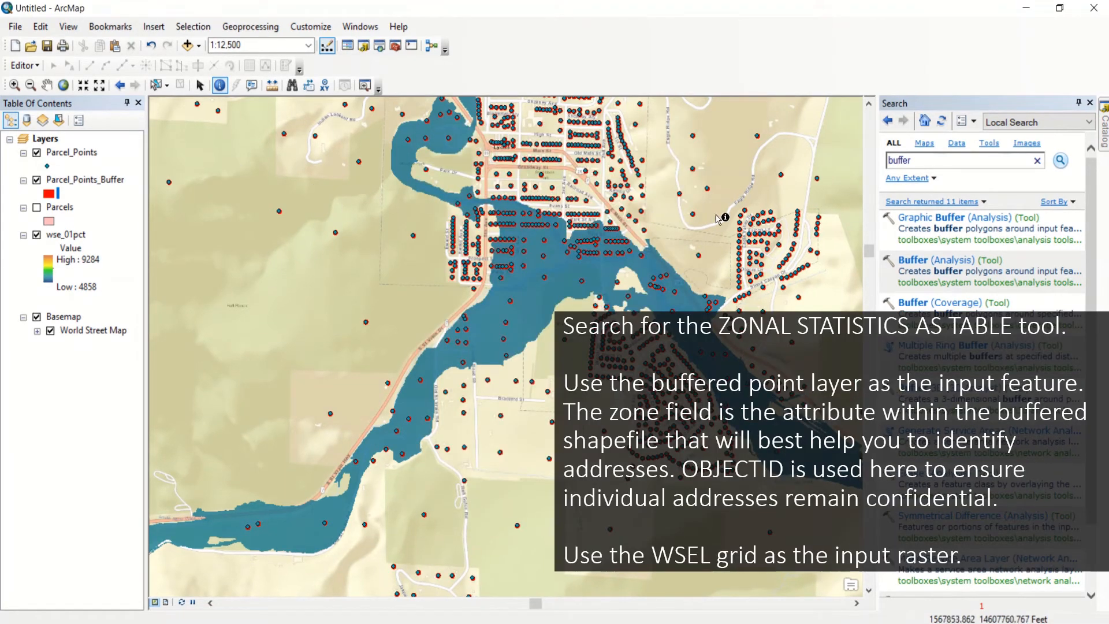
Step: Search for "zonal statistics as table" and open the Zonal Statistics as Table tool
drag(913, 161, 884, 167)
text(z)
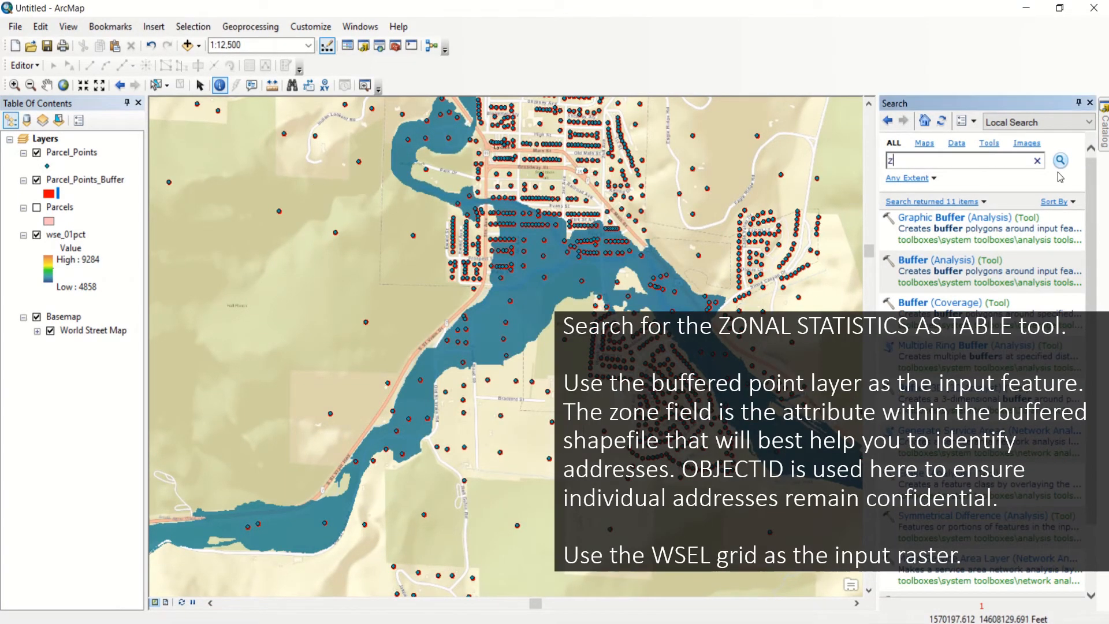
text(onal statistics as table)
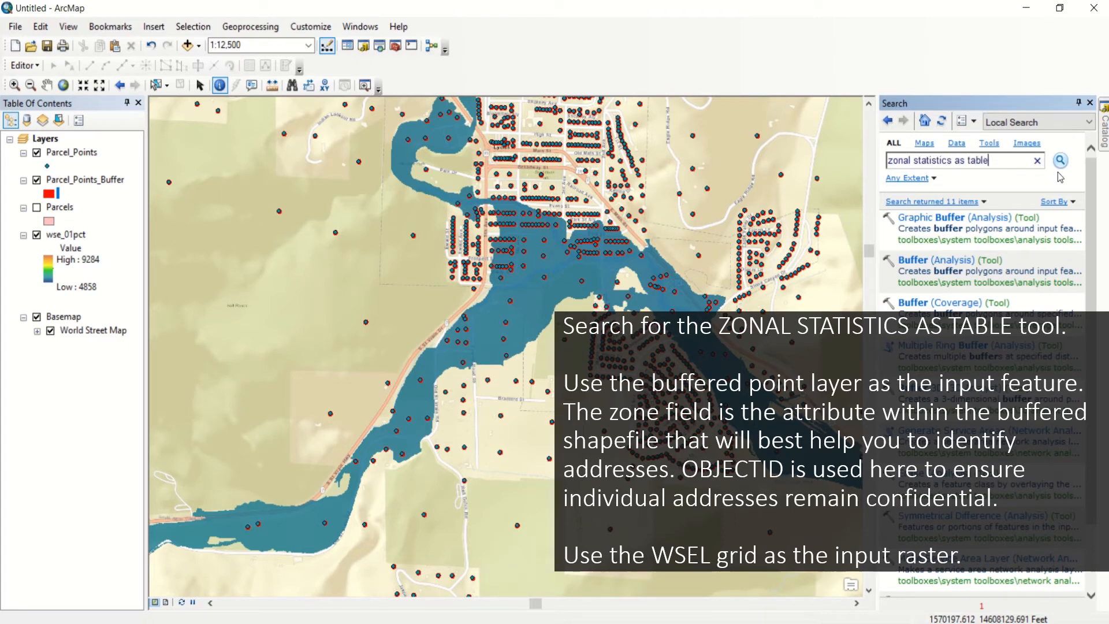
click(1061, 162)
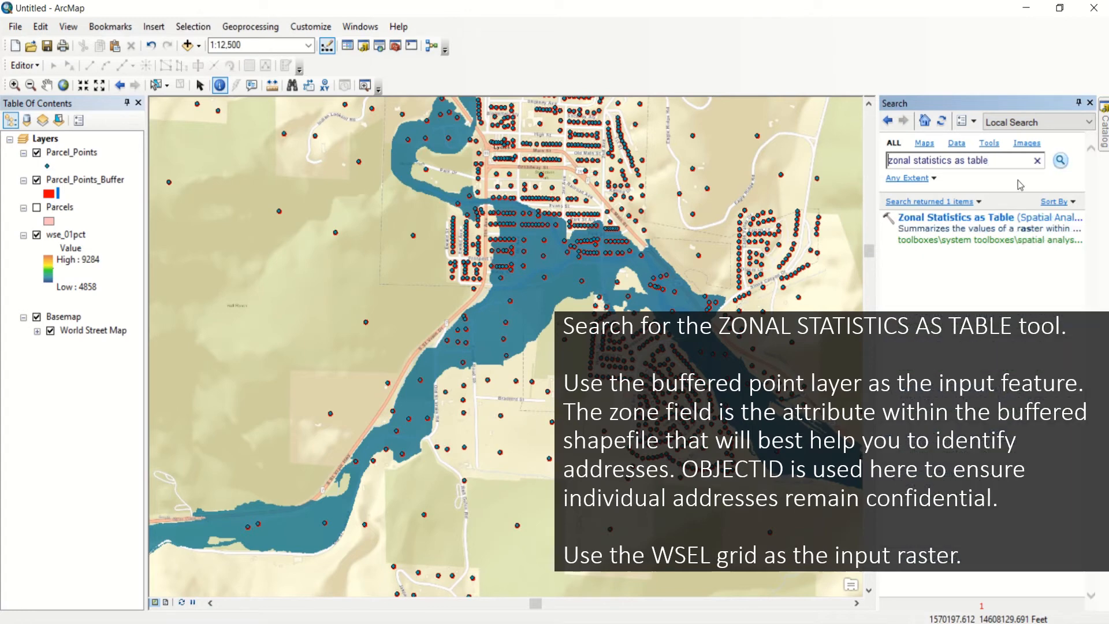
click(912, 228)
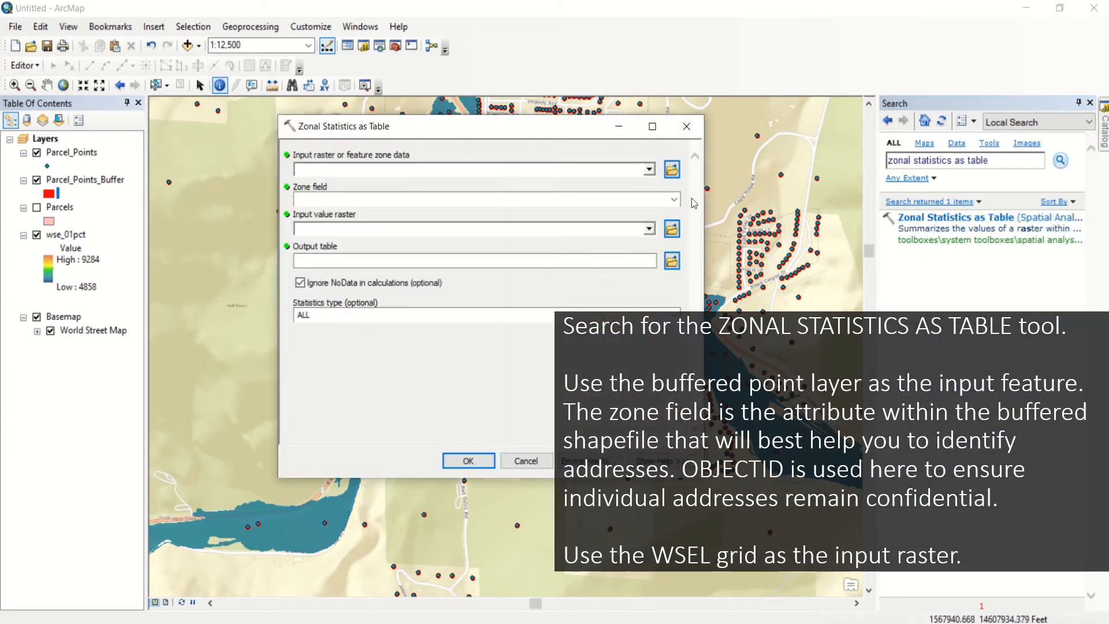
Step: Run Zonal Statistics as Table with Parcel_Points_Buffer as zone data and wse_01pct as value raster, saving the output table as Zonalwse in NewFolder
click(649, 169)
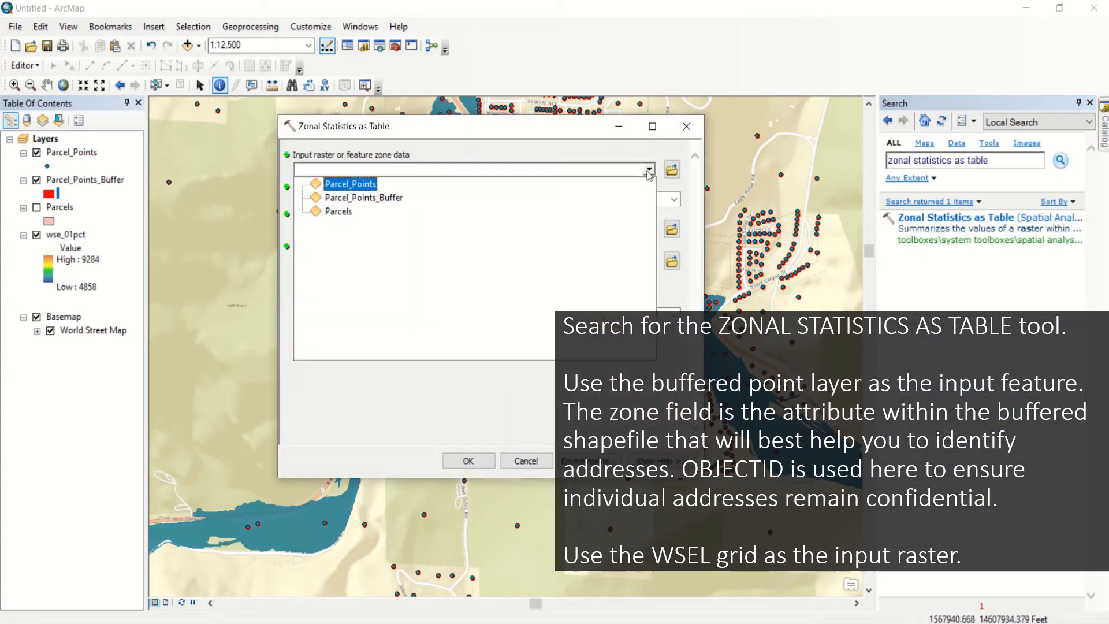
click(384, 197)
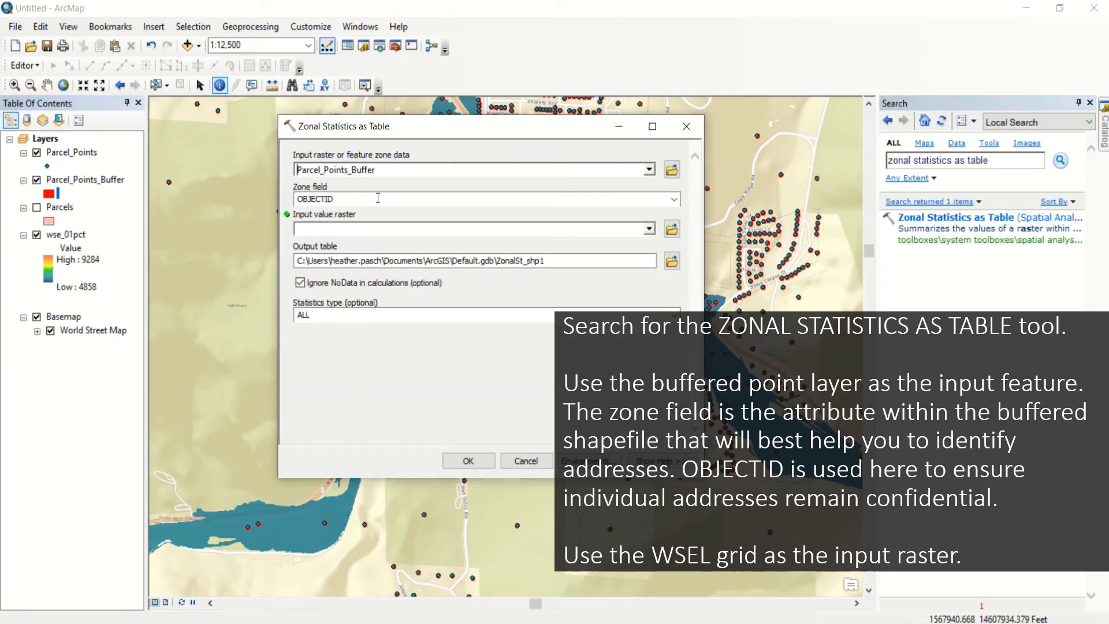
click(650, 229)
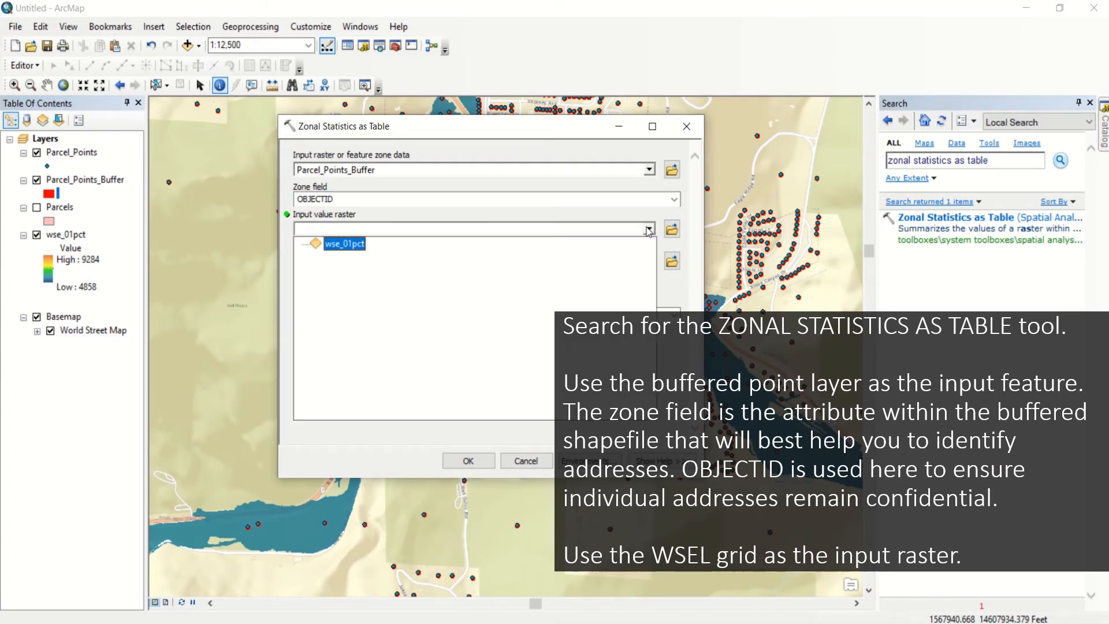
click(345, 243)
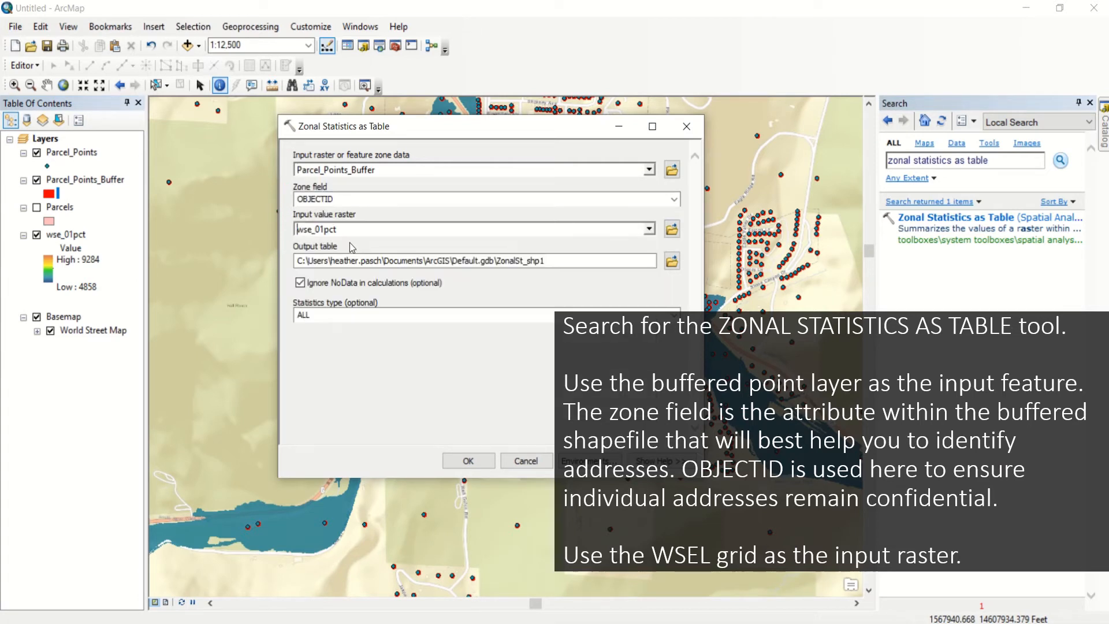
click(671, 261)
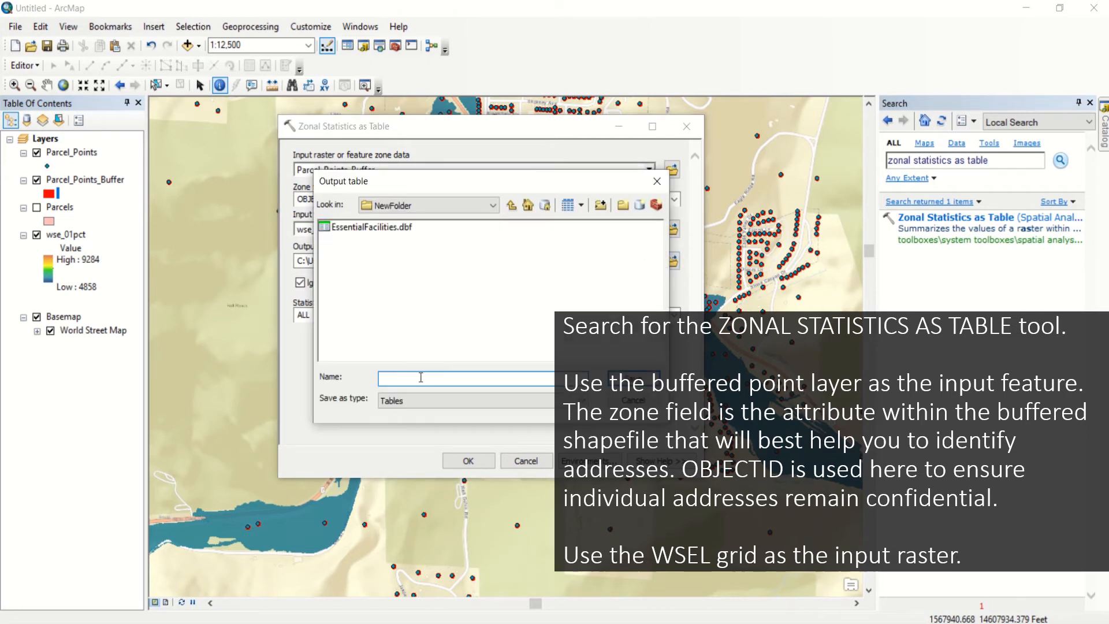
text(Zonal)
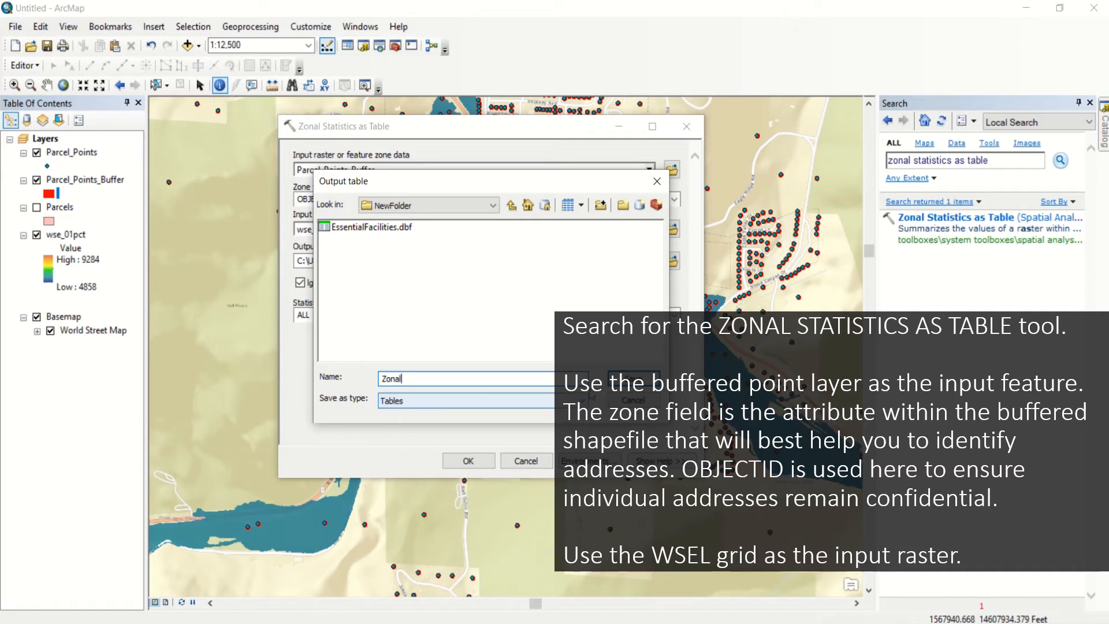
text(wse)
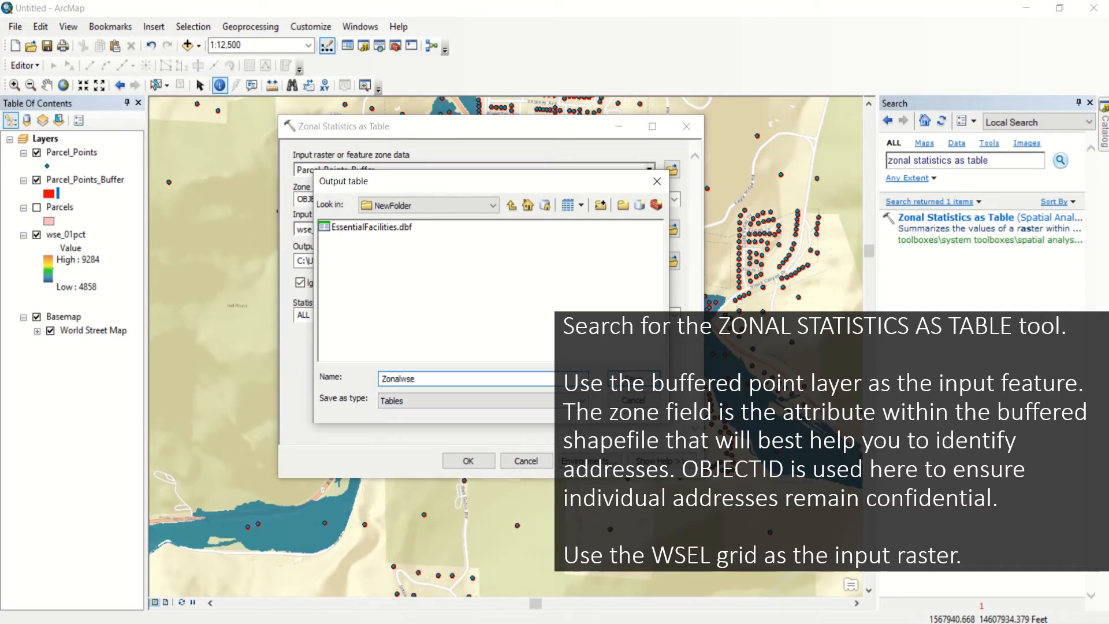
key(Return)
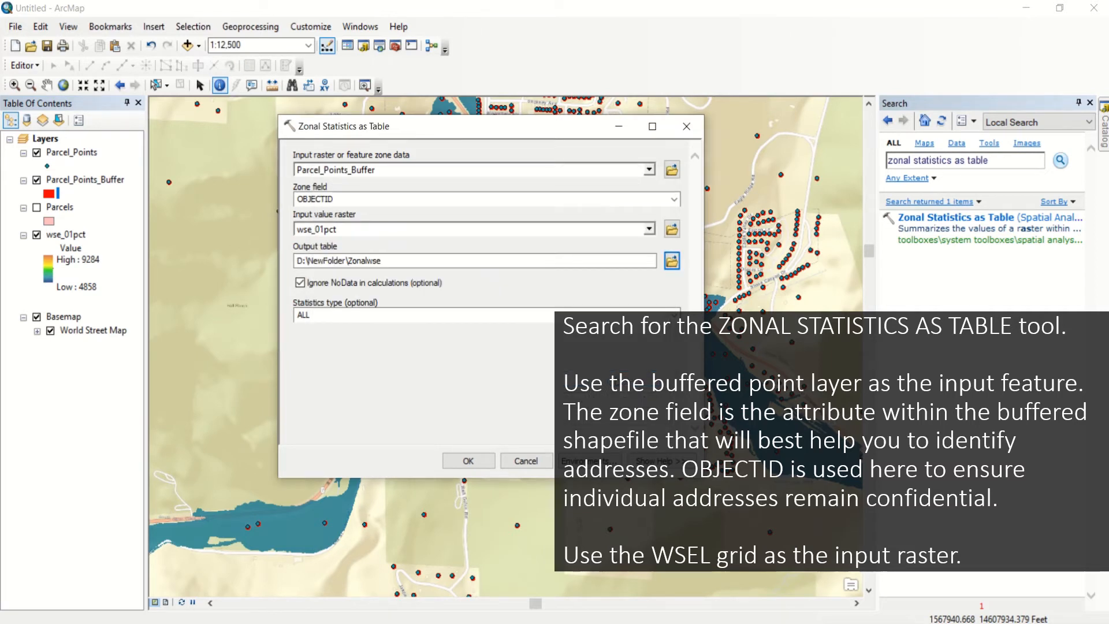
click(490, 465)
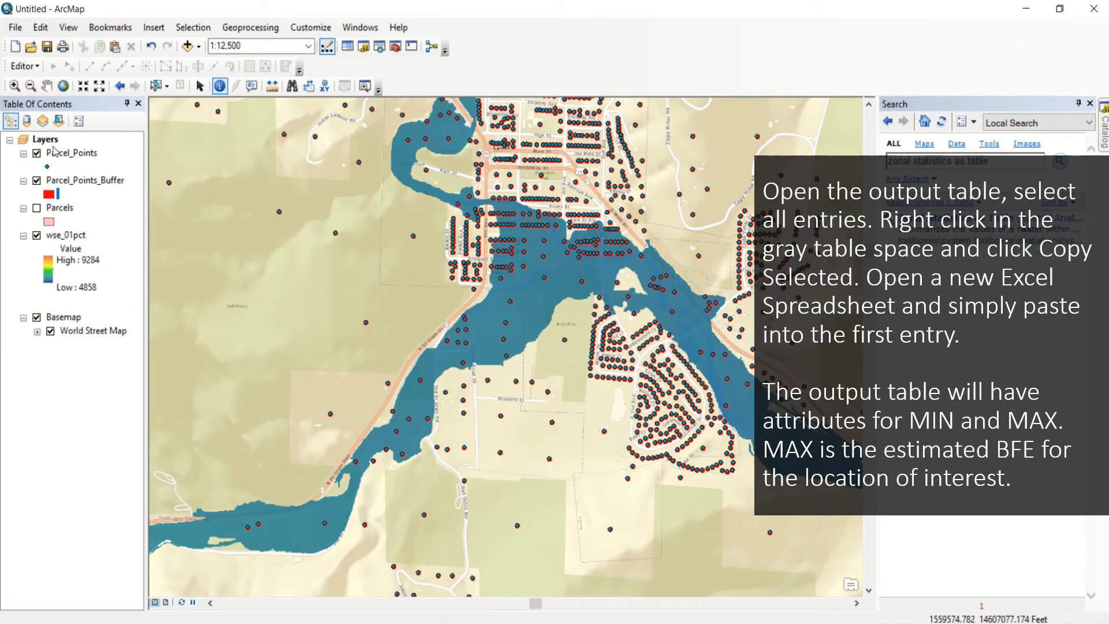
Step: List the layers by source, open the Zonalwse table and sort its records by MAX in ascending order
click(27, 121)
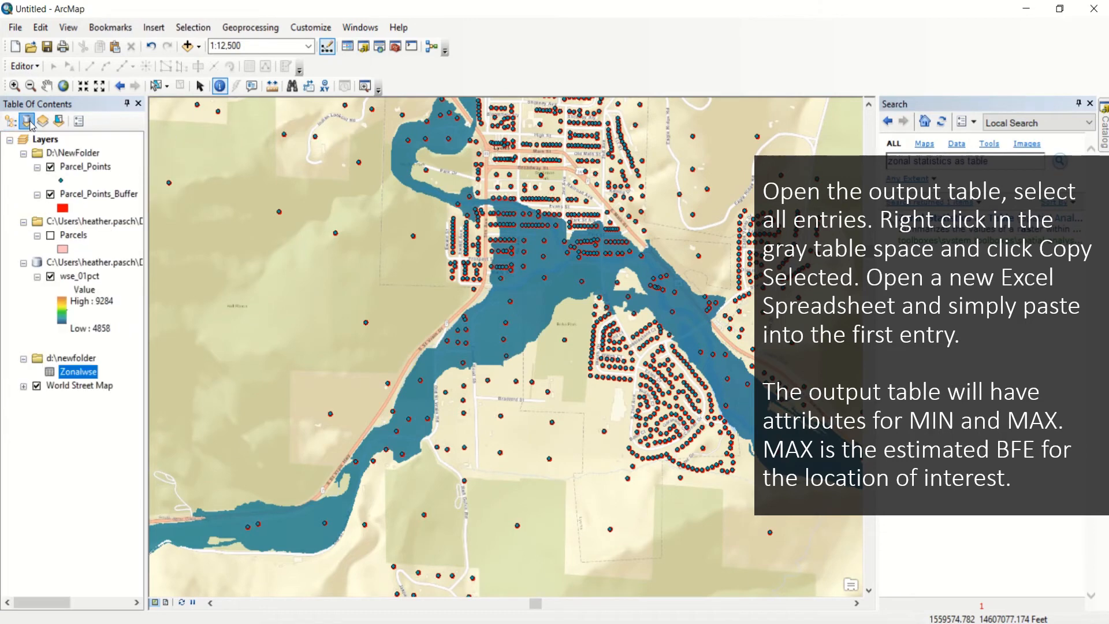
right_click(80, 371)
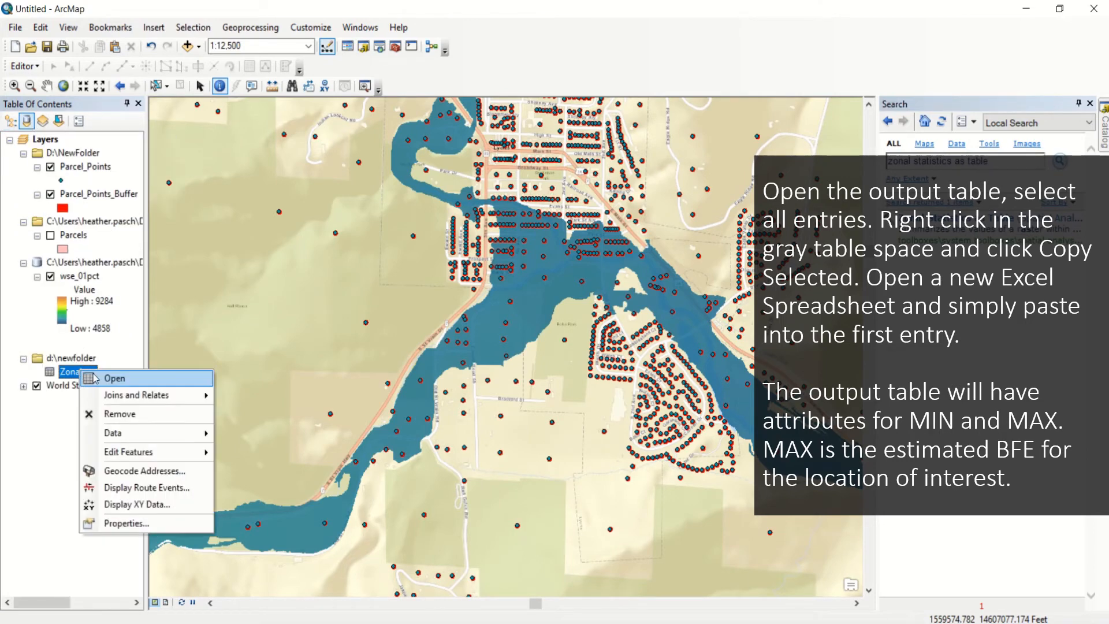
click(115, 379)
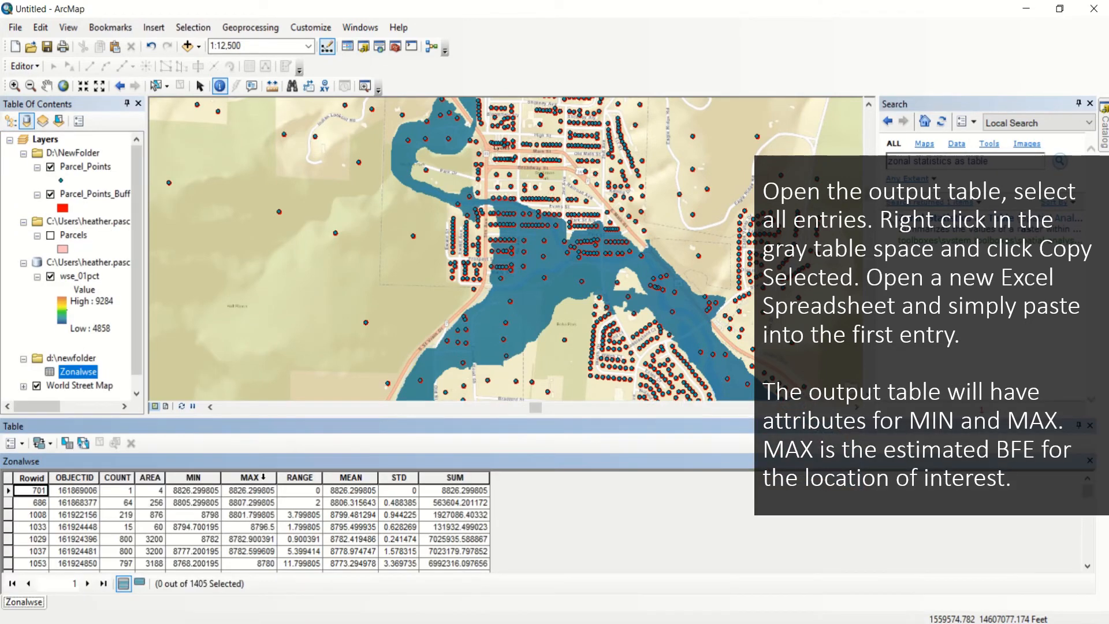
right_click(266, 478)
click(309, 286)
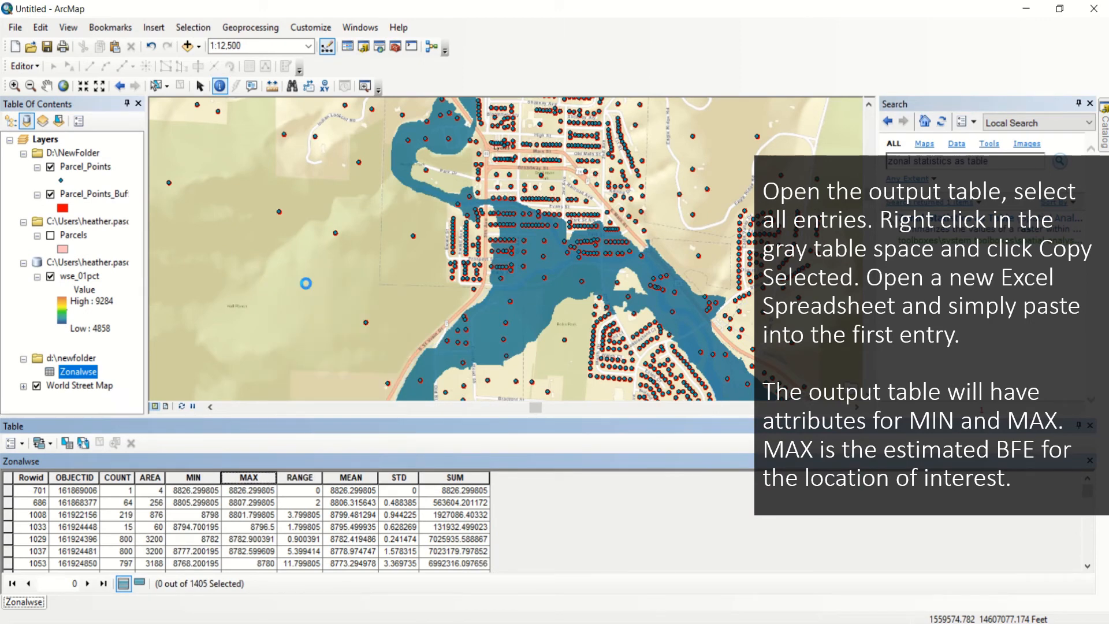
Step: Select all records in the Zonalwse table and copy the selected records
click(37, 445)
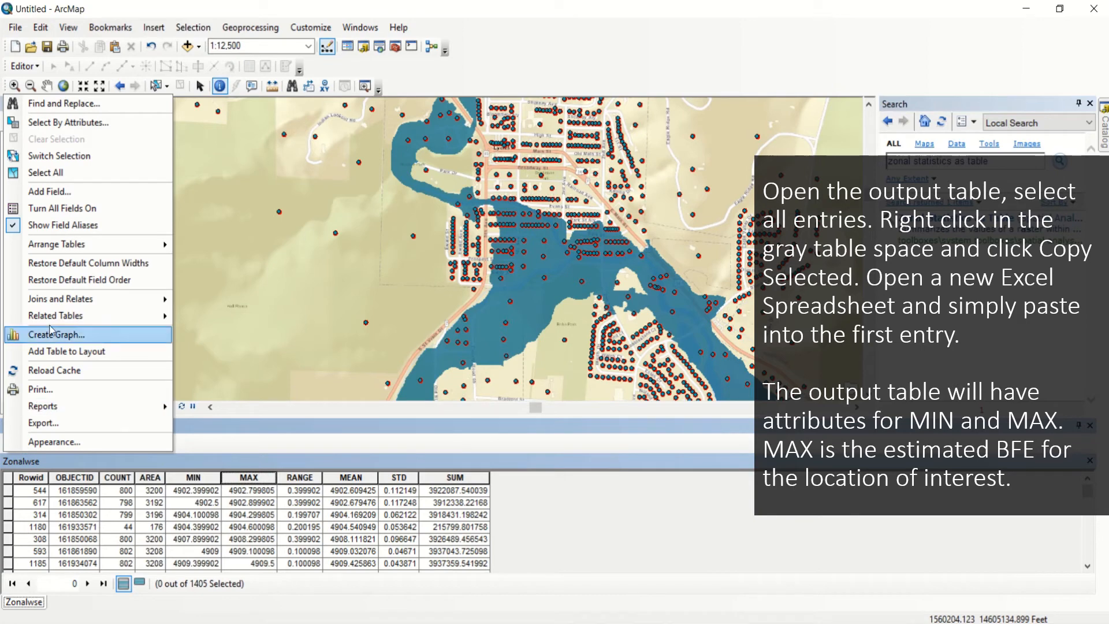
click(67, 172)
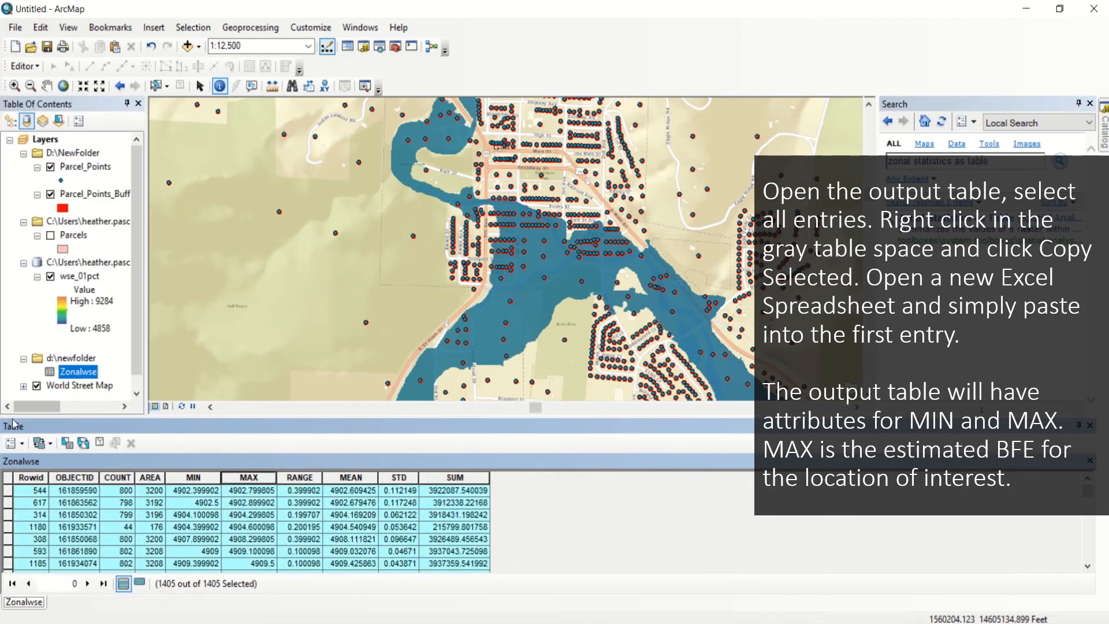
right_click(8, 502)
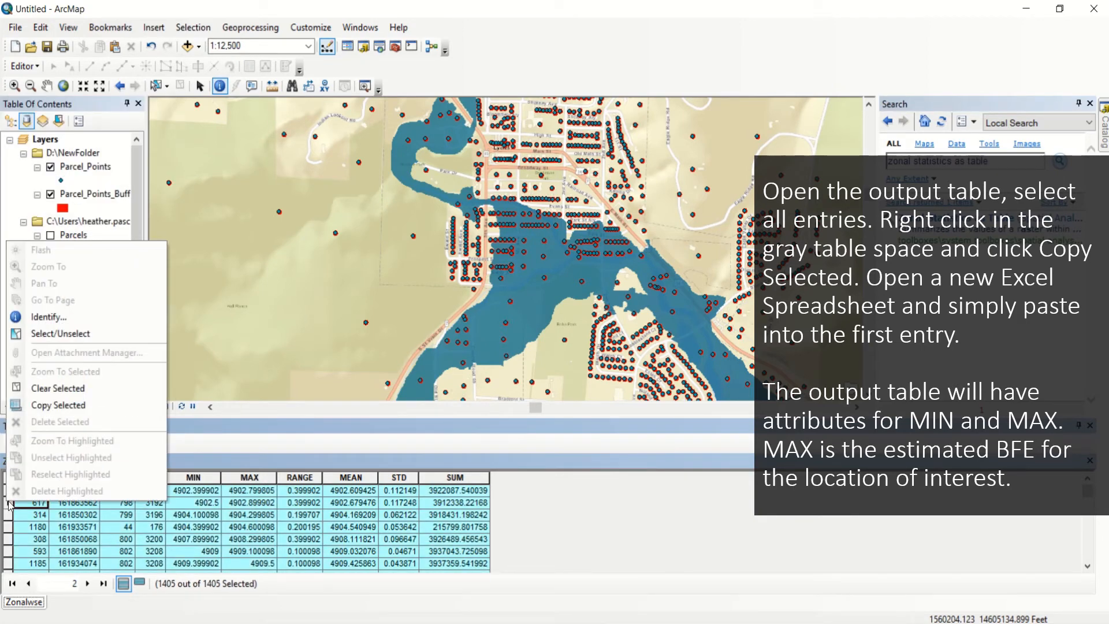
click(57, 405)
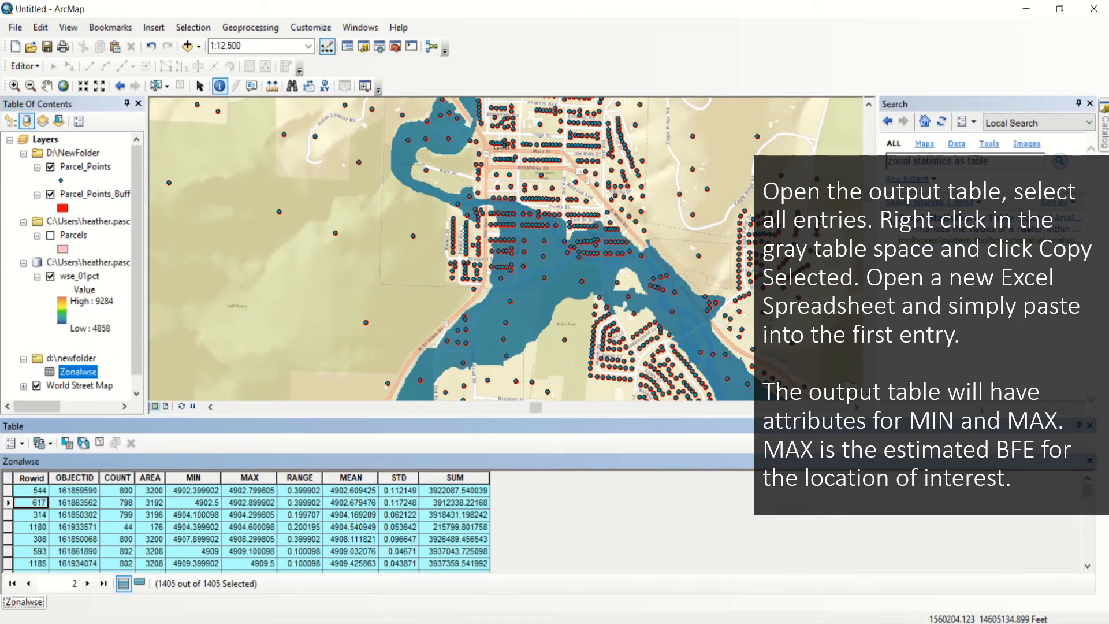
Step: Switch to the blank Excel workbook and paste the copied table records starting in cell A1
click(841, 623)
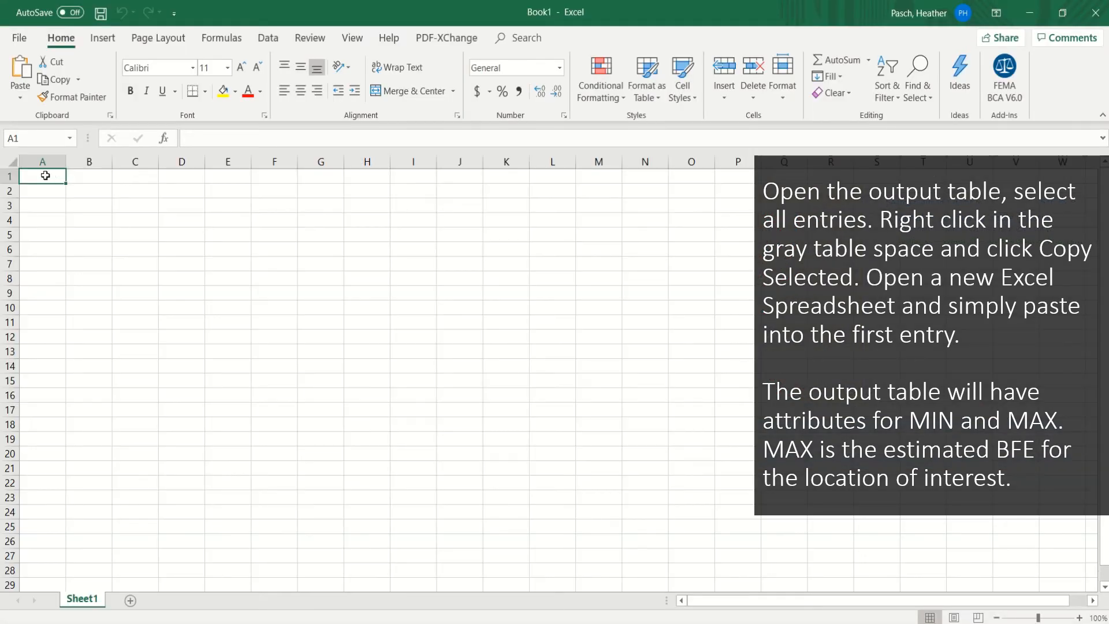
right_click(47, 178)
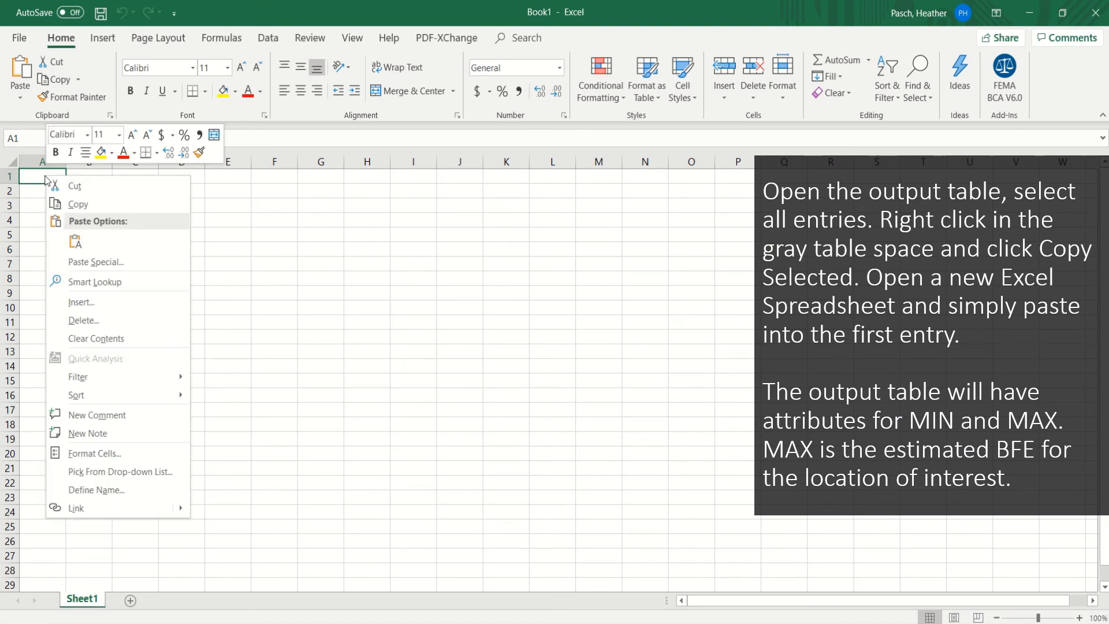
click(75, 242)
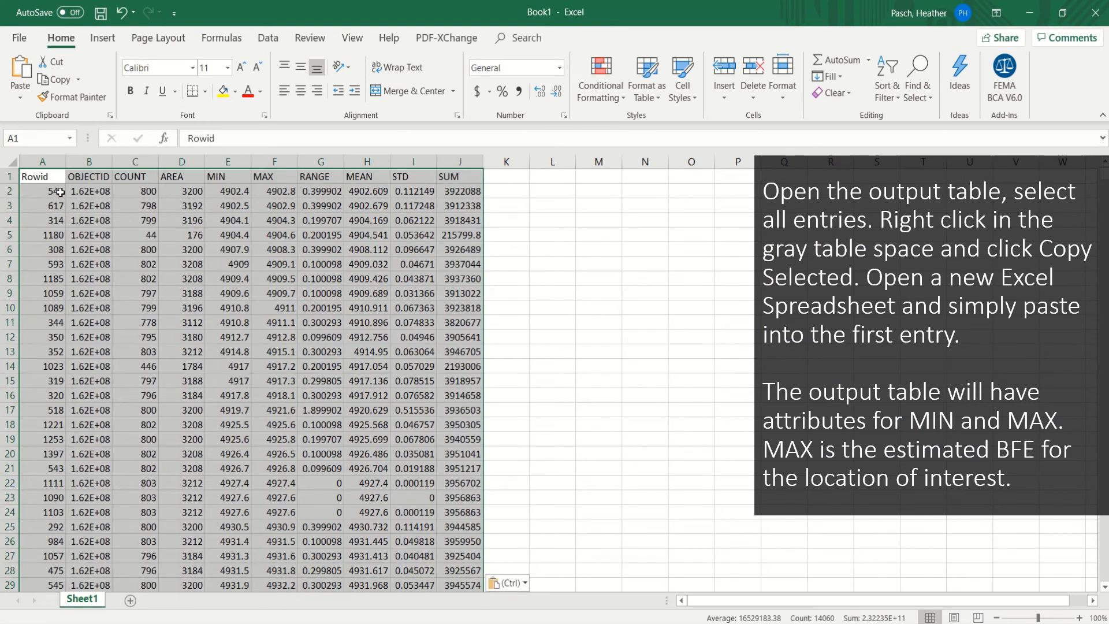